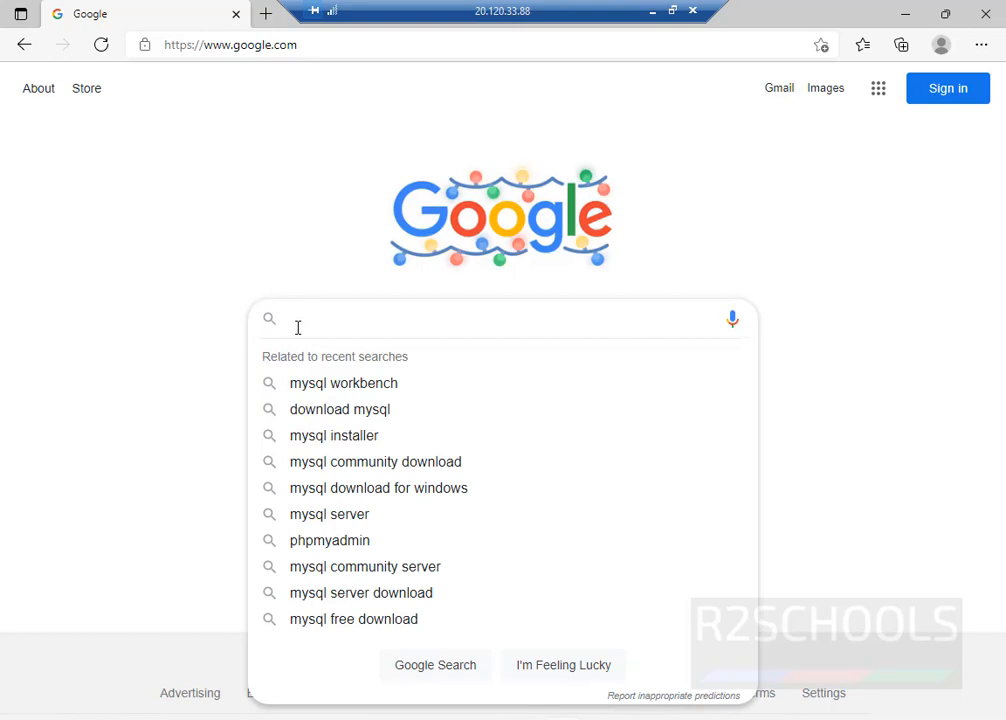
- Search Google for 'download postgresql'
text(download postgresql)
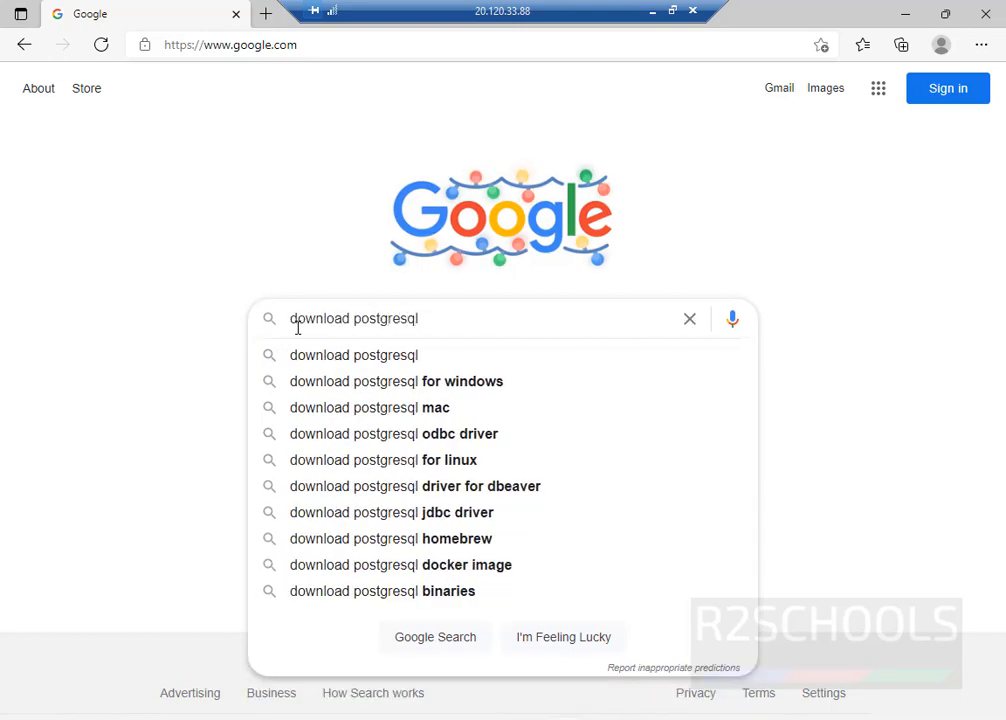
key(Return)
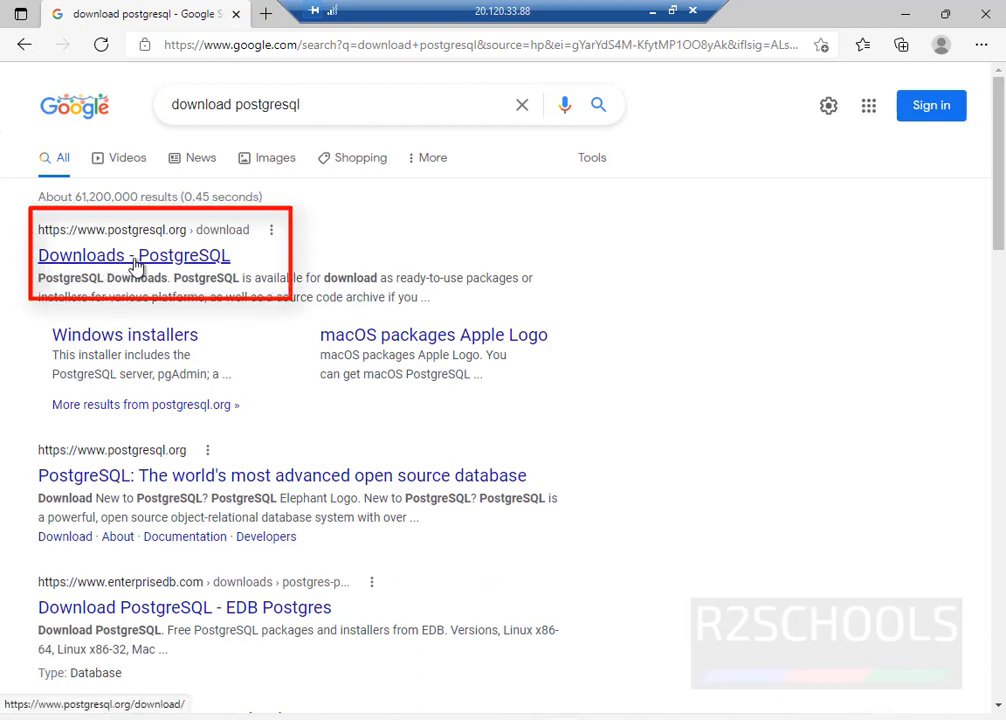
- Go from postgresql.org's Downloads page through the Windows installers page to EDB's Download PostgreSQL page
click(135, 258)
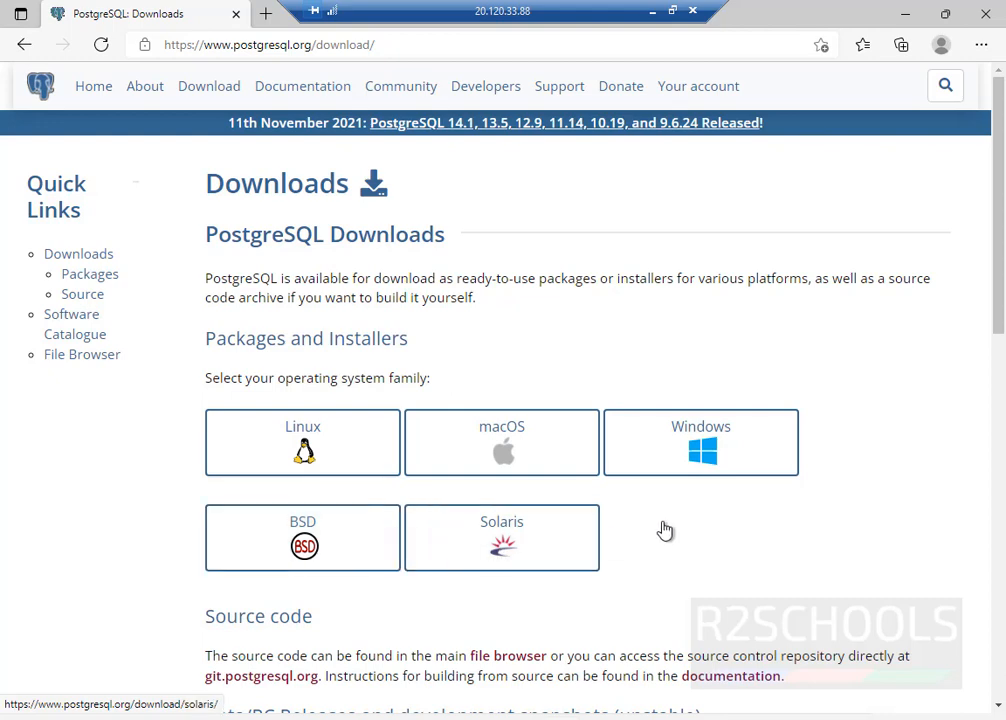
click(667, 452)
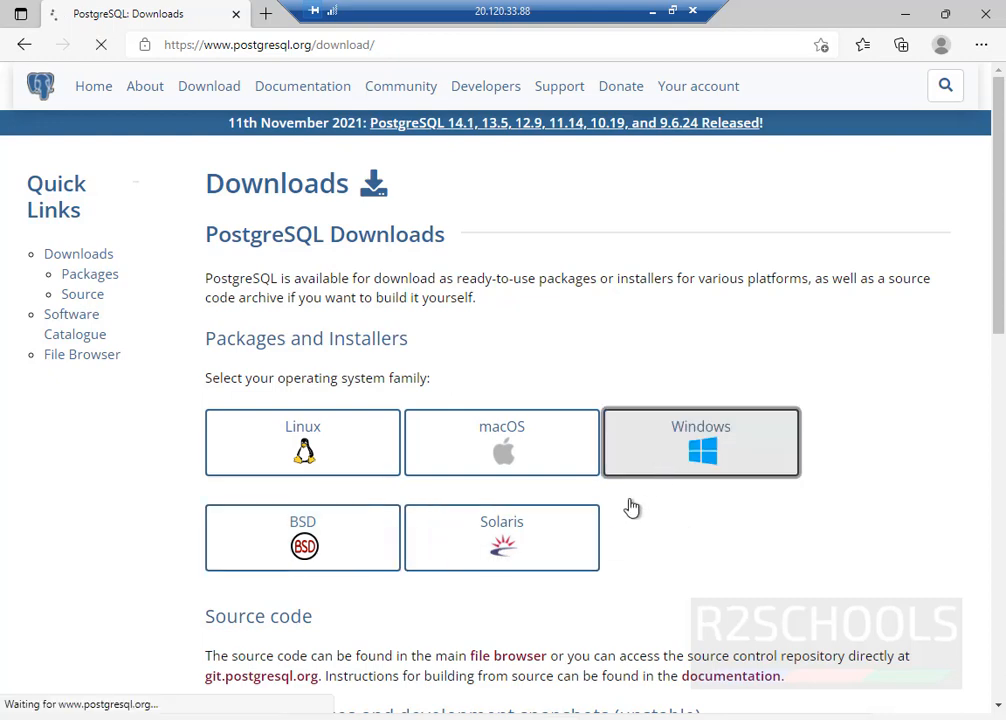
scroll(573, 543, down, 2)
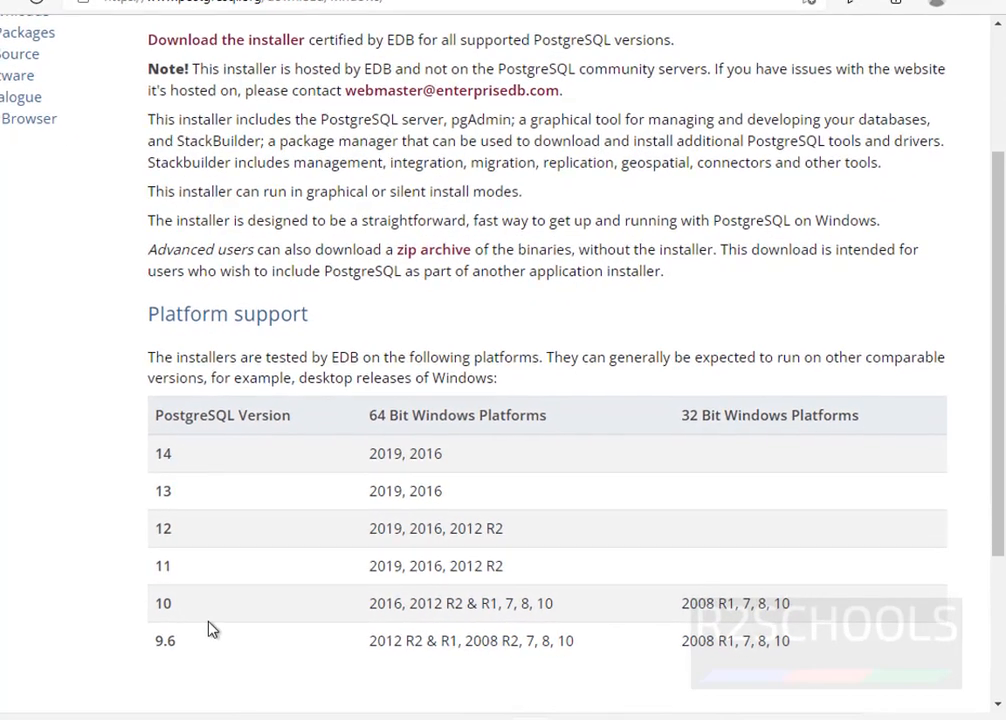
scroll(303, 550, up, 2)
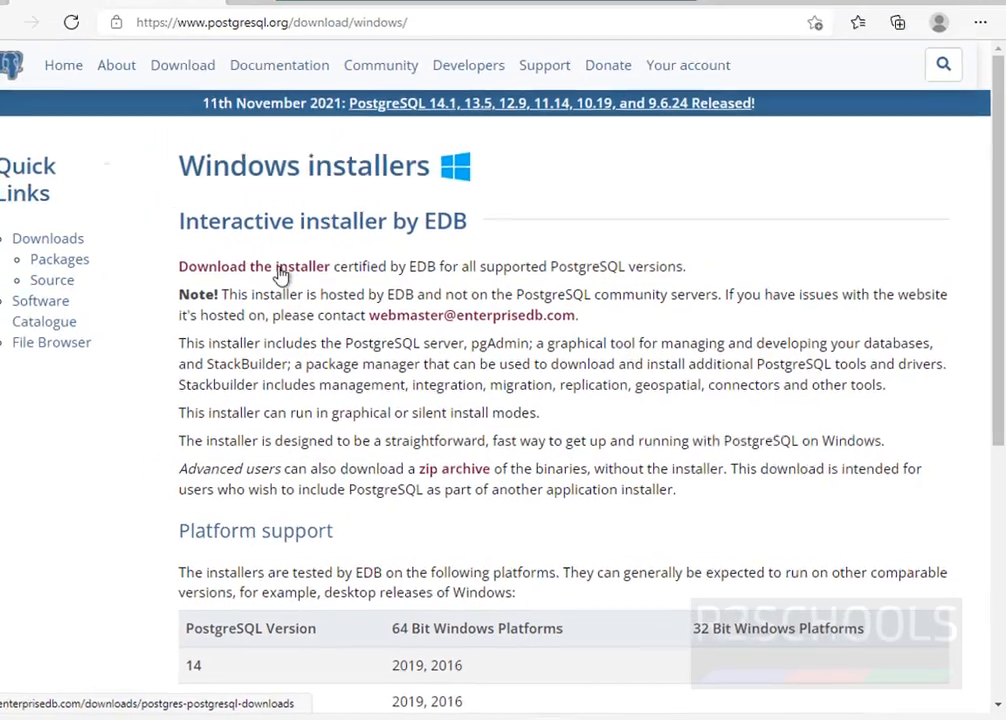
click(250, 255)
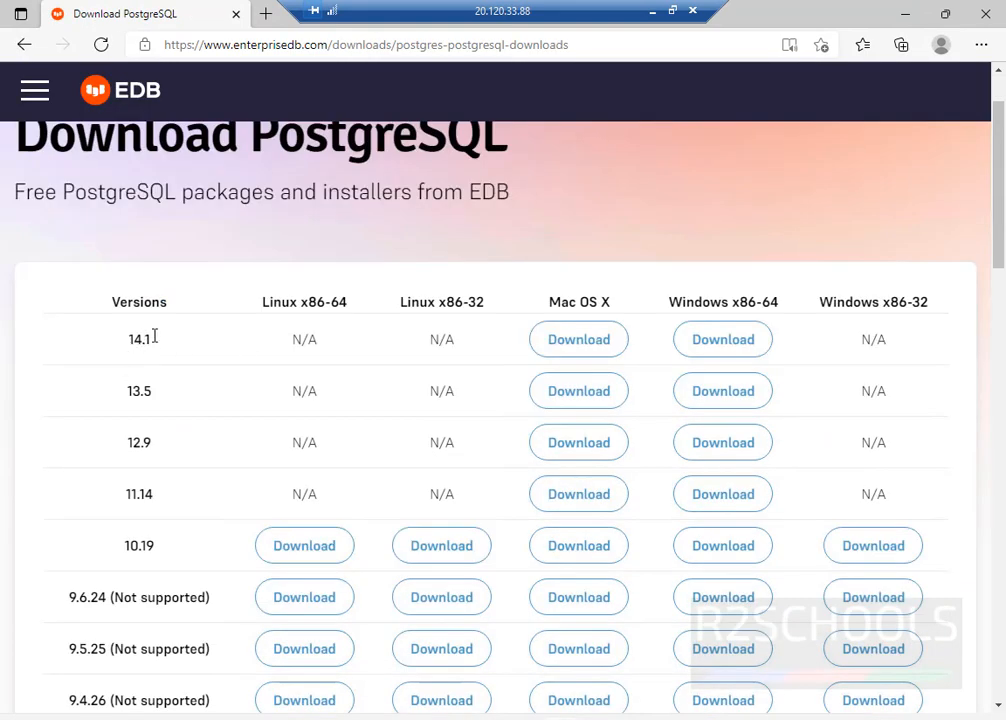
- Download the 14.1 Windows x86-64 installer, postgresql-14.1-1-windows-x64.exe
drag(145, 345, 117, 344)
click(720, 348)
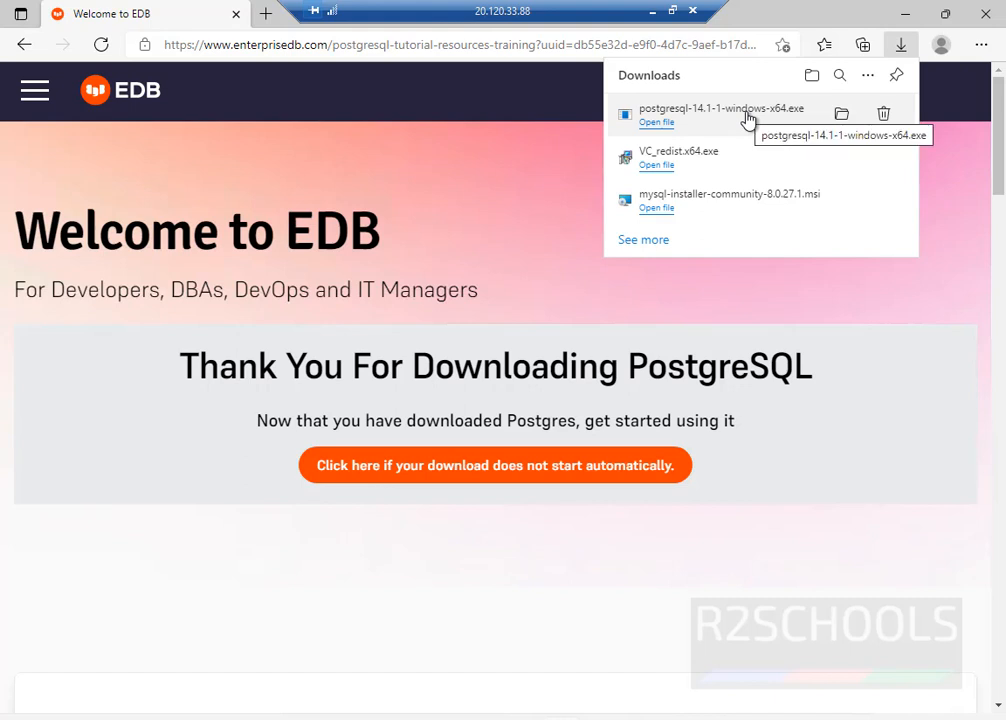
- Run postgresql-14.1-1-windows-x64.exe from the Downloads folder and minimise File Explorer
click(843, 115)
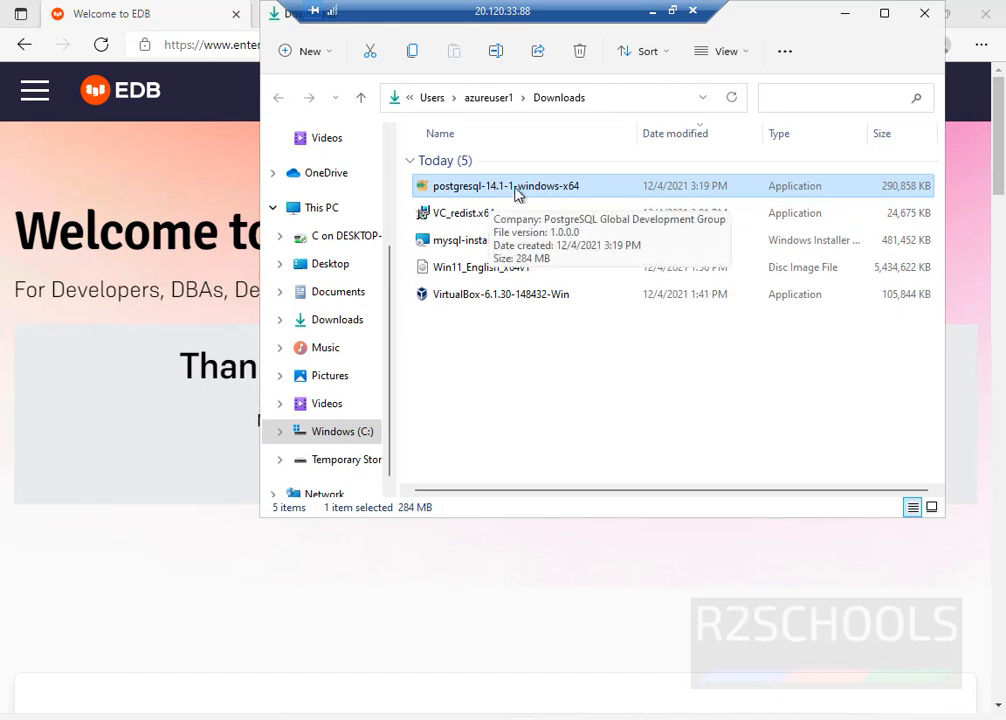
double_click(570, 186)
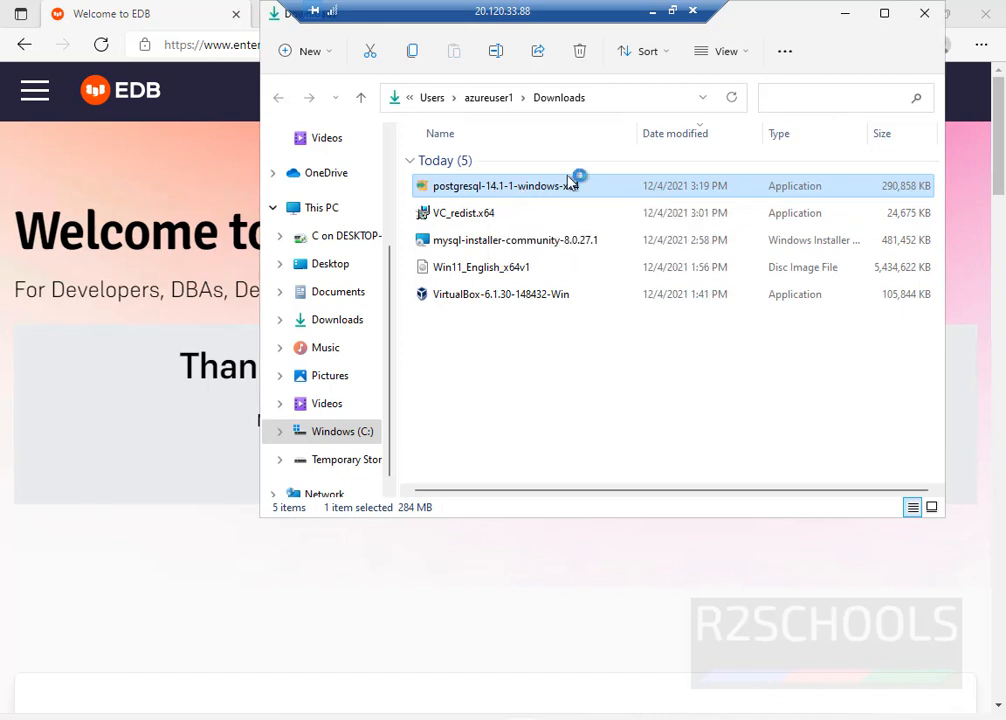
click(845, 16)
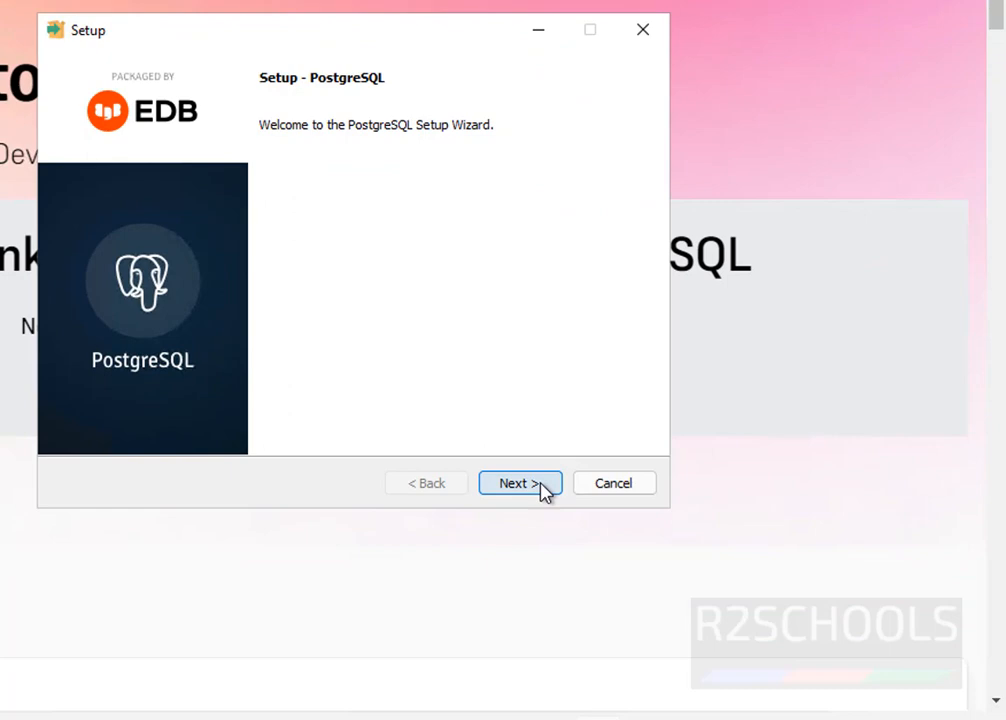
- Get past the welcome page and accept the installation directory C:\Program Files\PostgreSQL\14
click(541, 483)
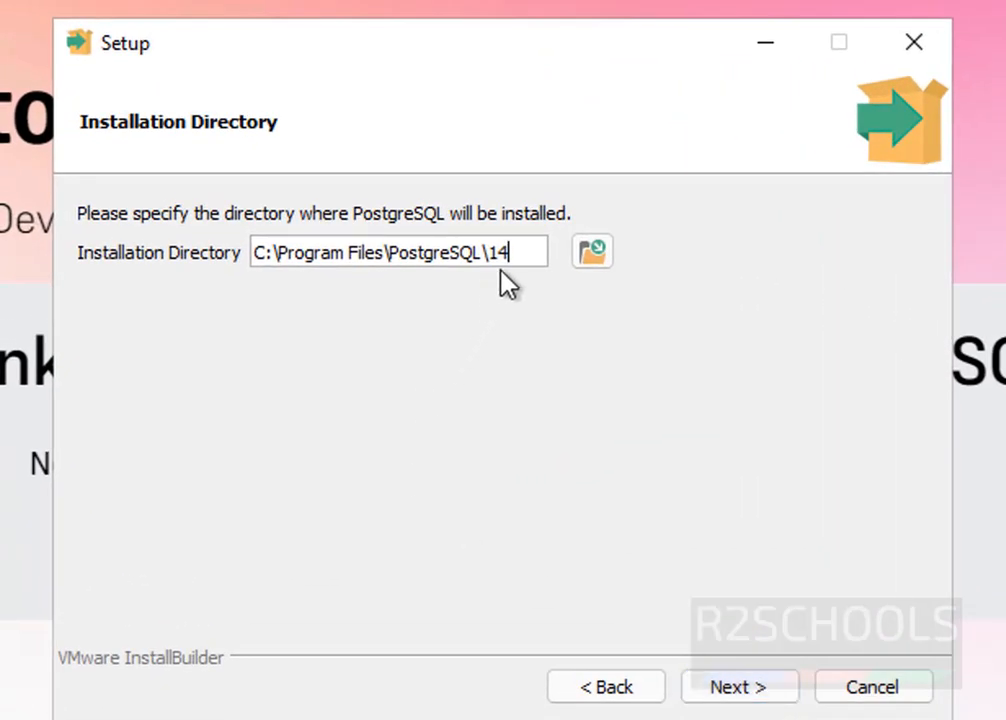
drag(521, 250, 228, 265)
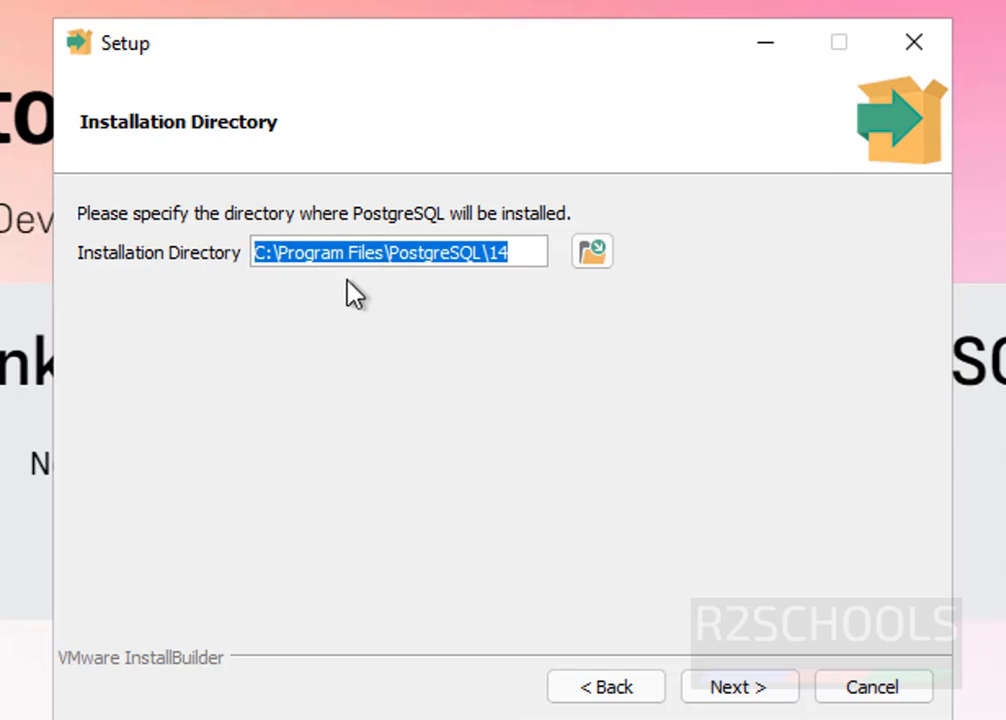
click(530, 253)
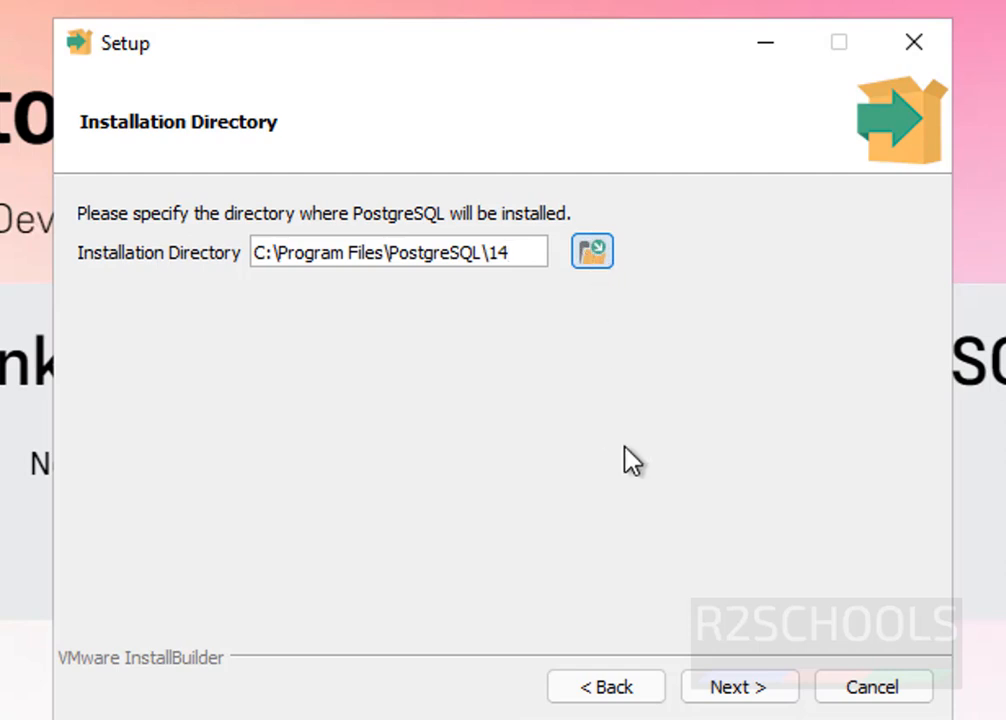
click(735, 692)
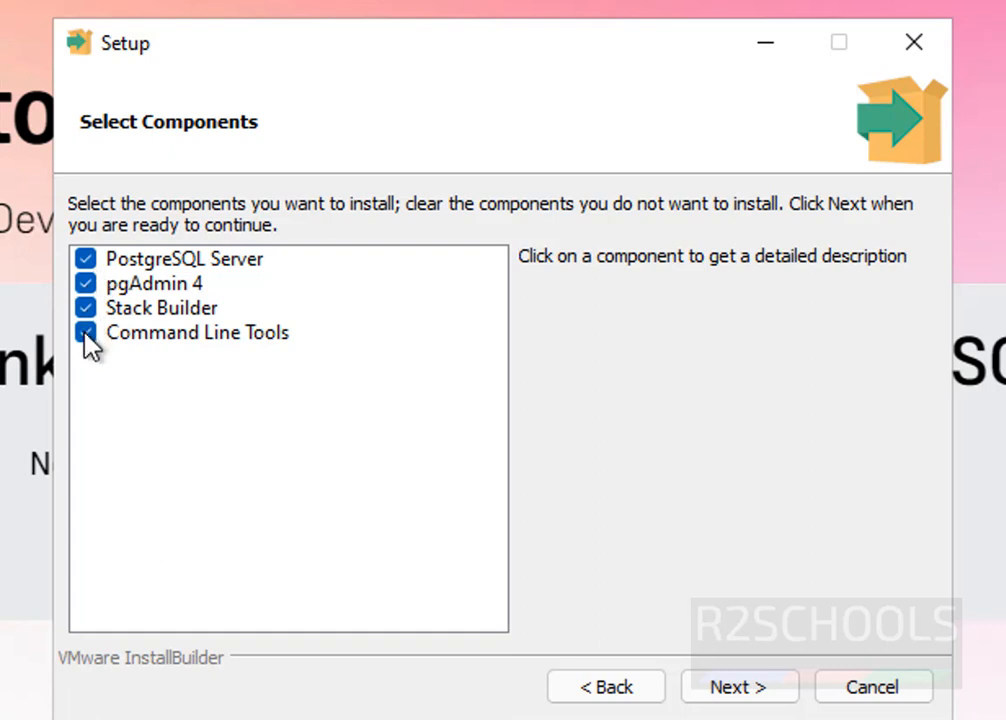
- Review PostgreSQL Server, pgAdmin 4, Stack Builder and Command Line Tools, keeping all four checked
click(146, 309)
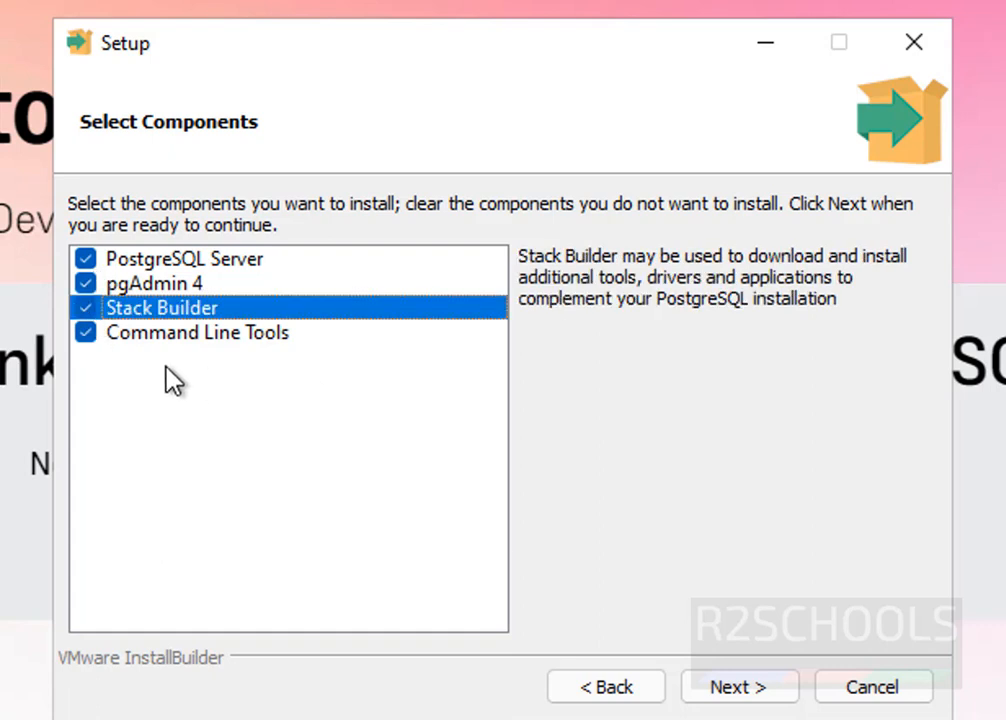
click(192, 268)
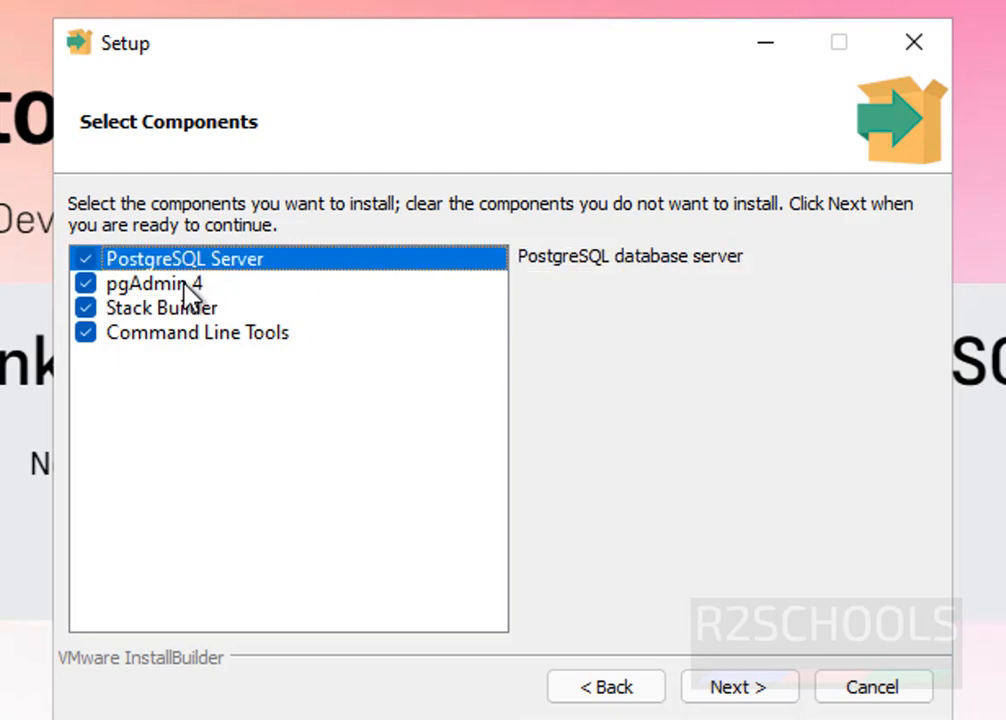
click(182, 284)
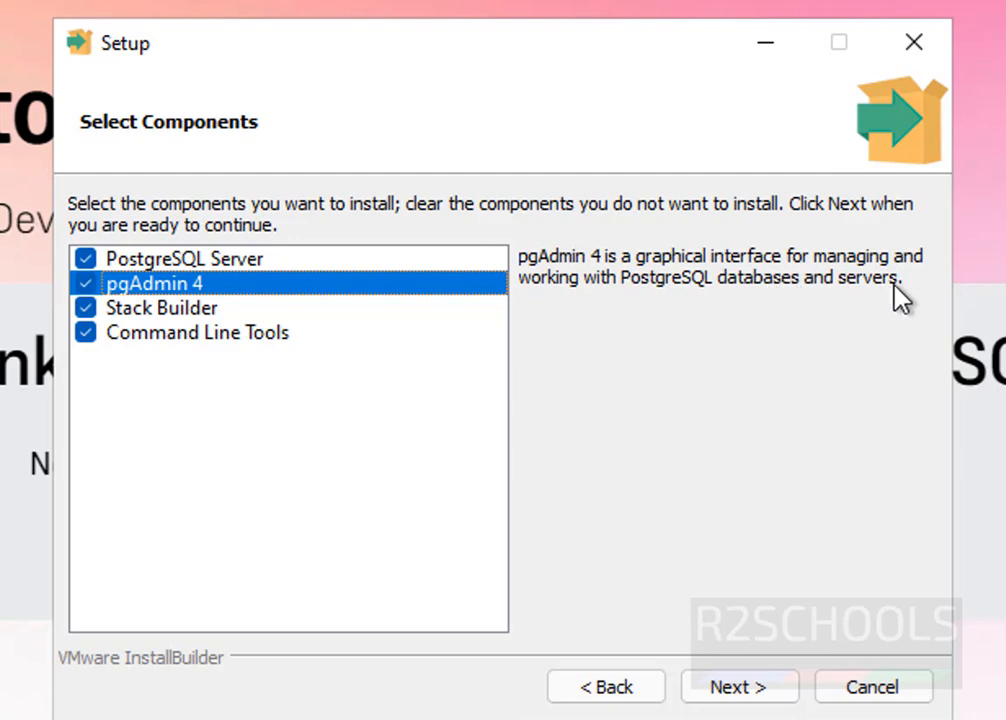
click(194, 310)
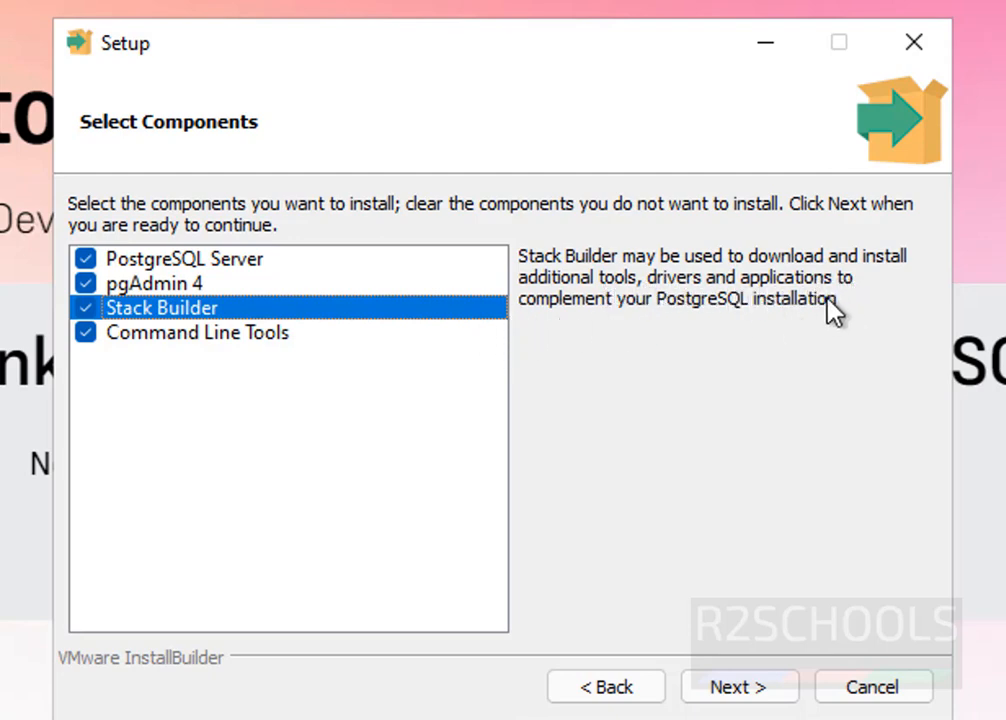
click(230, 333)
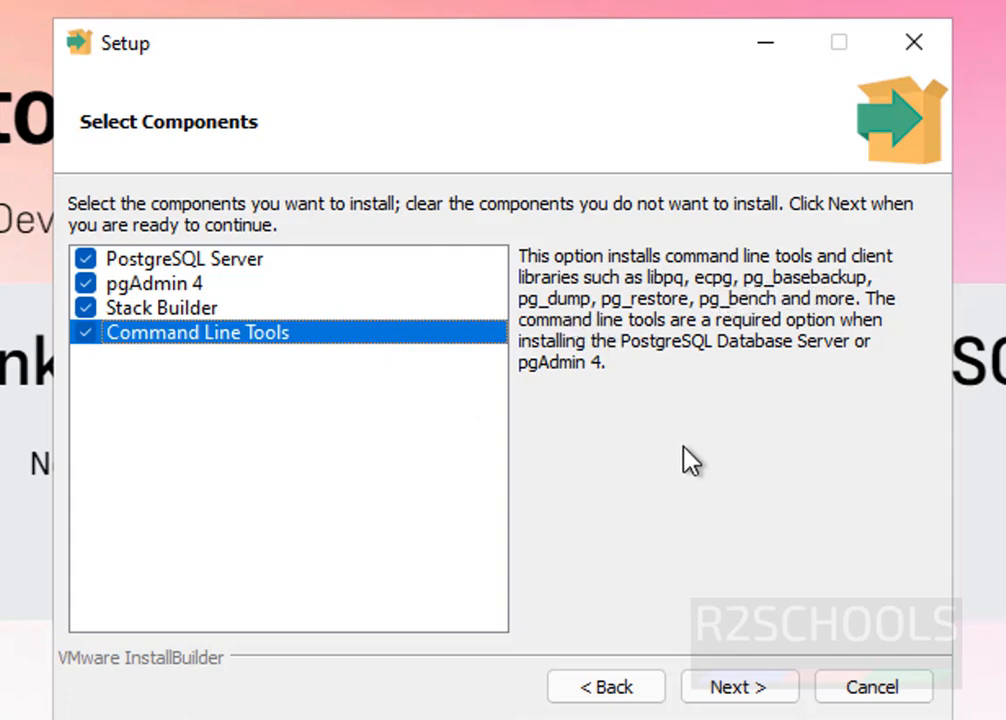
click(172, 309)
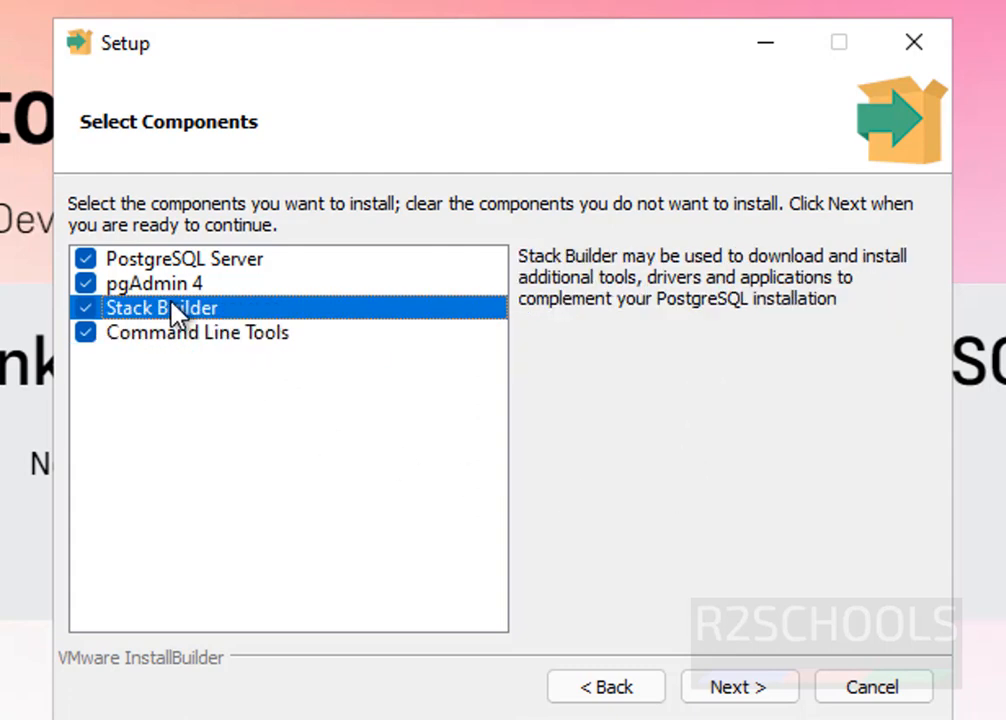
click(758, 698)
triple_click(229, 255)
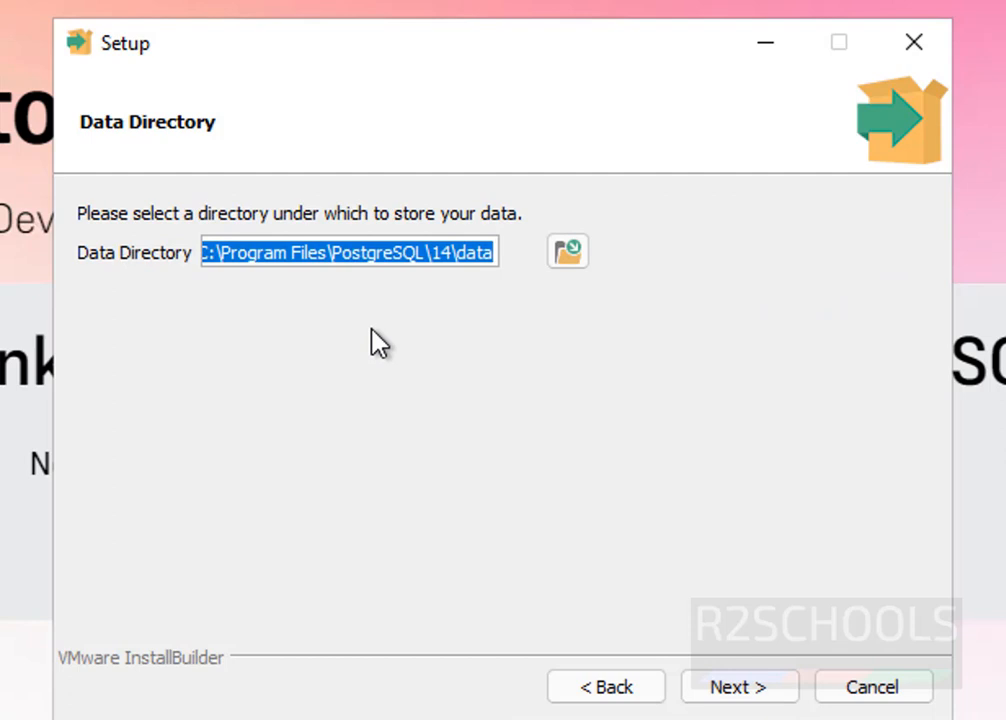
- Keep the default data directory, then enter and retype the superuser password
click(758, 690)
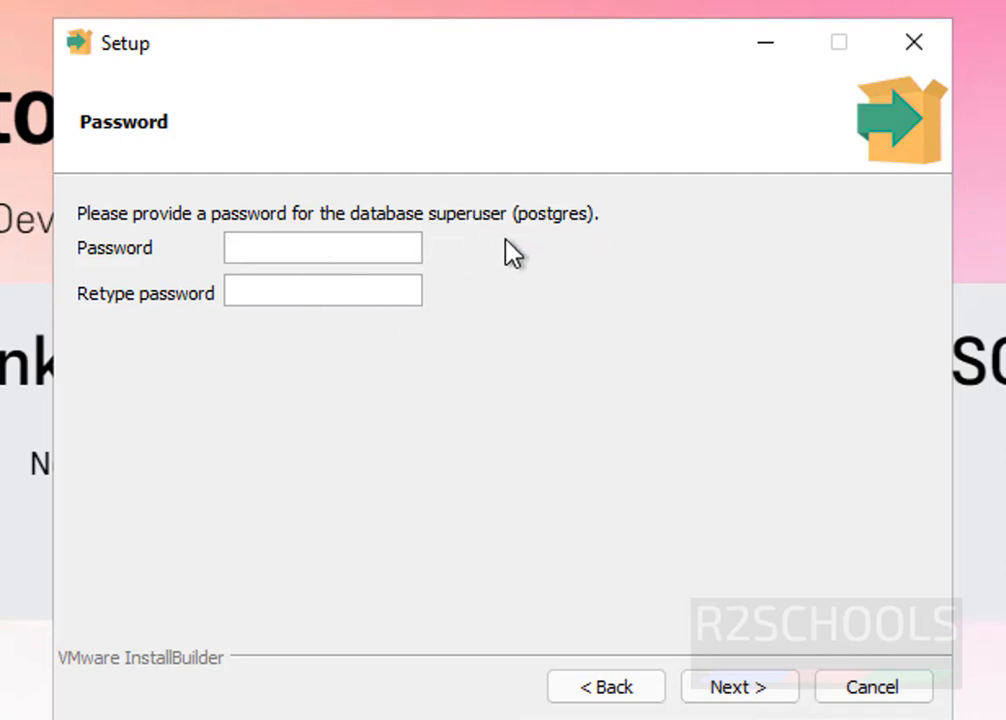
text(*********)
key(Tab)
text(*********)
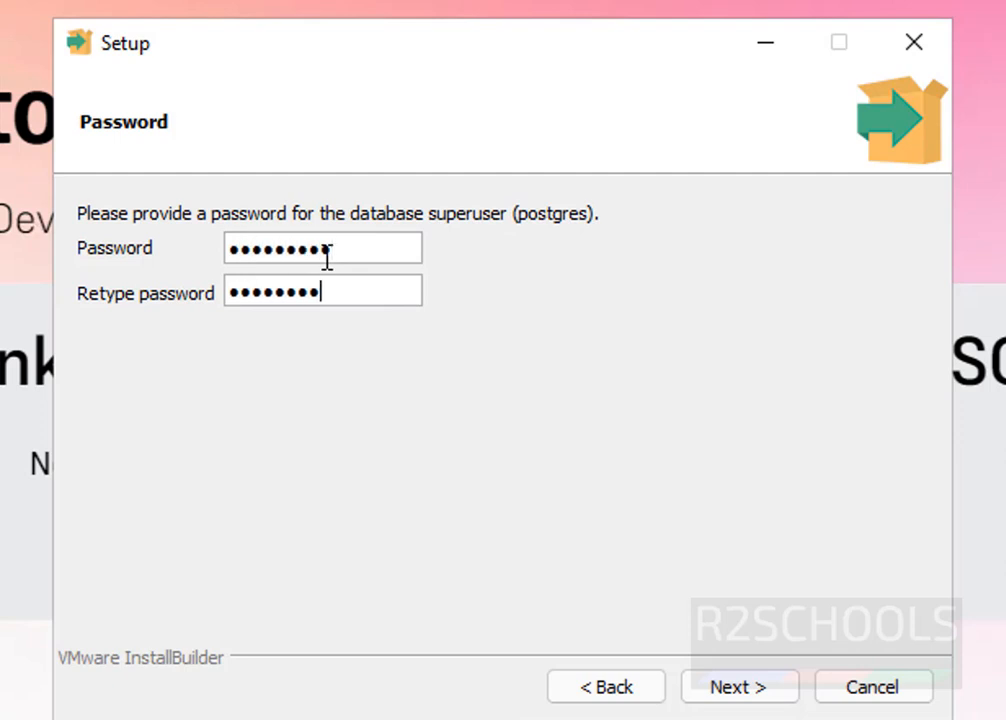
click(762, 700)
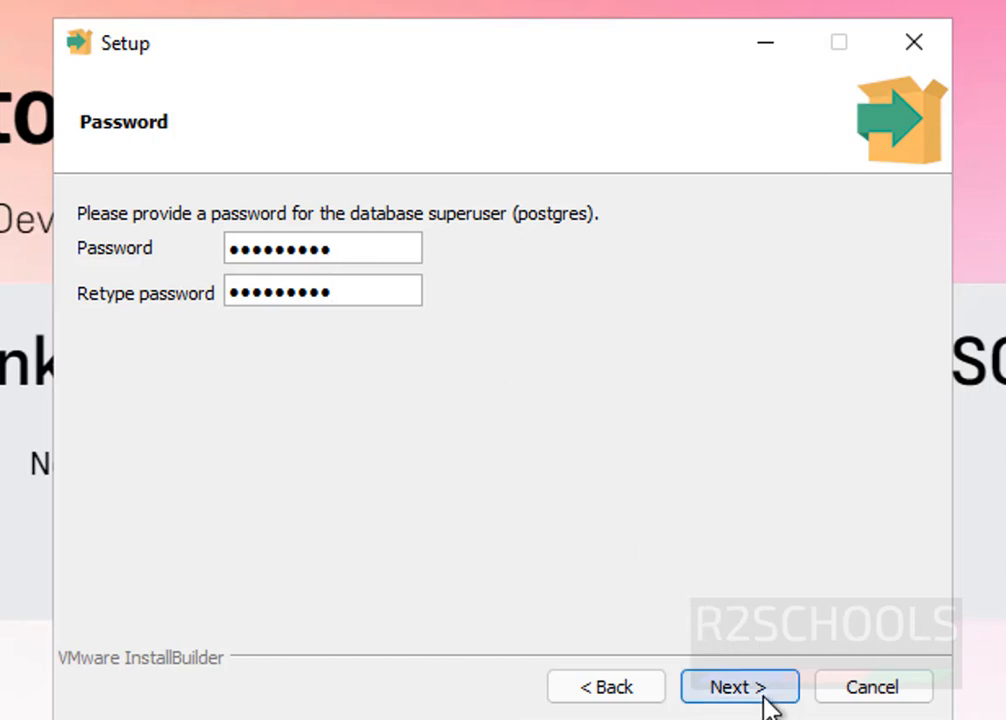
- Keep port 5432 and the default locale to reach the Pre Installation Summary
drag(172, 248, 82, 243)
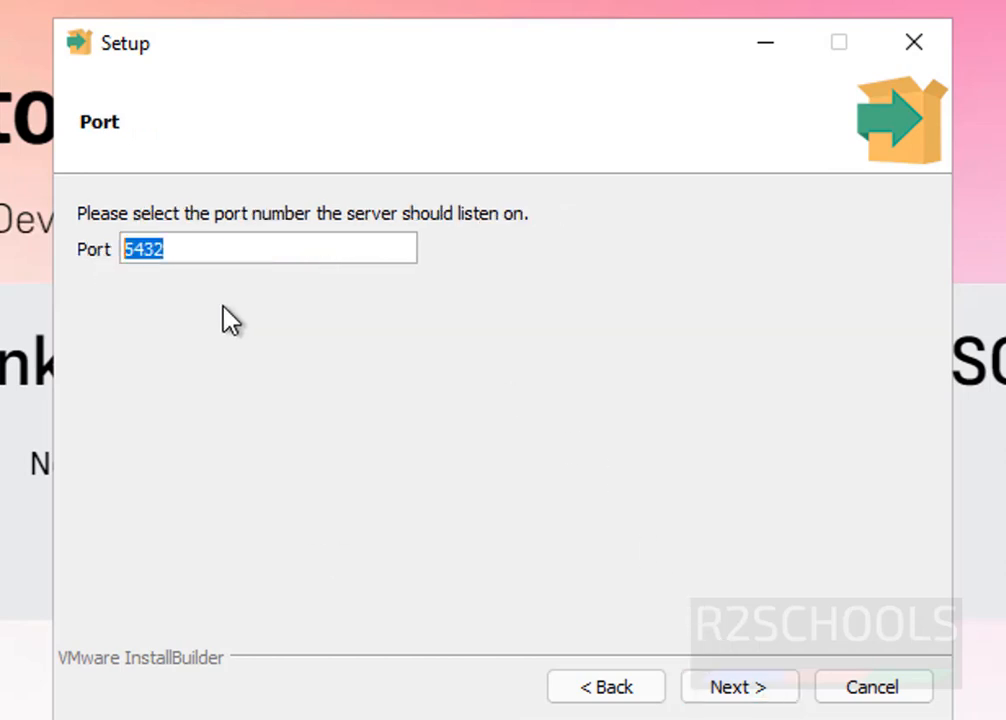
click(234, 246)
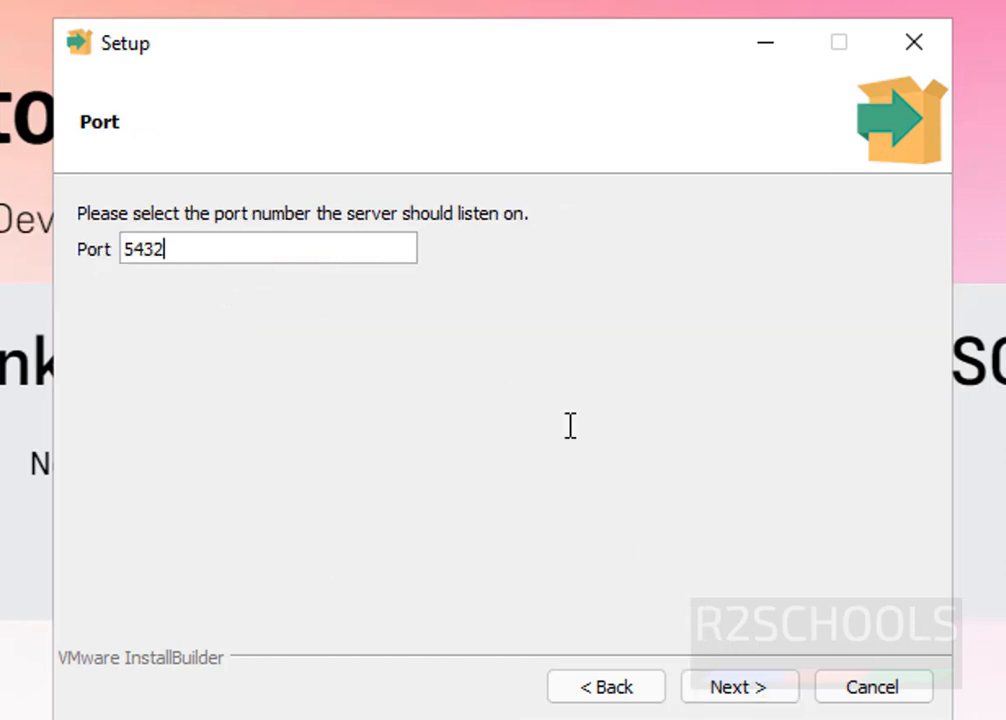
click(718, 705)
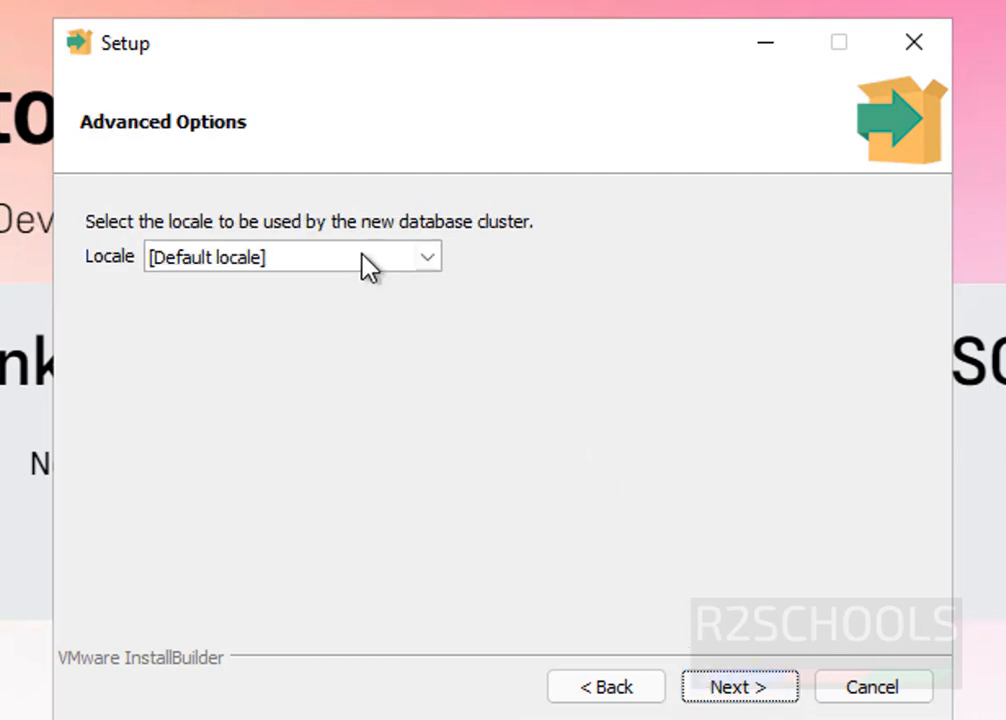
click(368, 265)
click(368, 265)
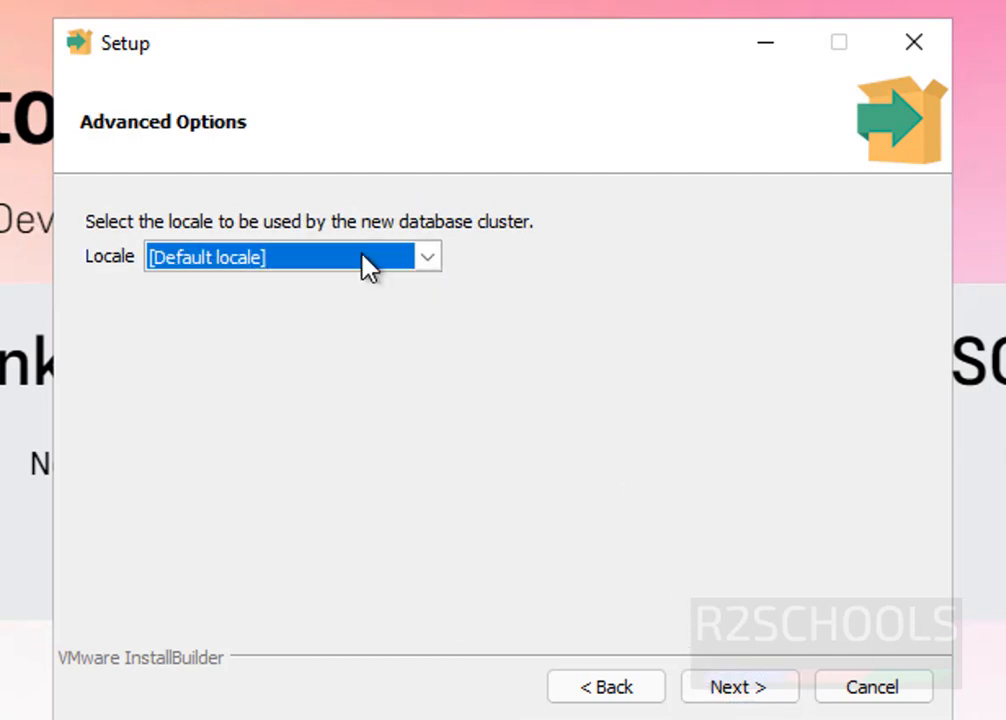
click(751, 694)
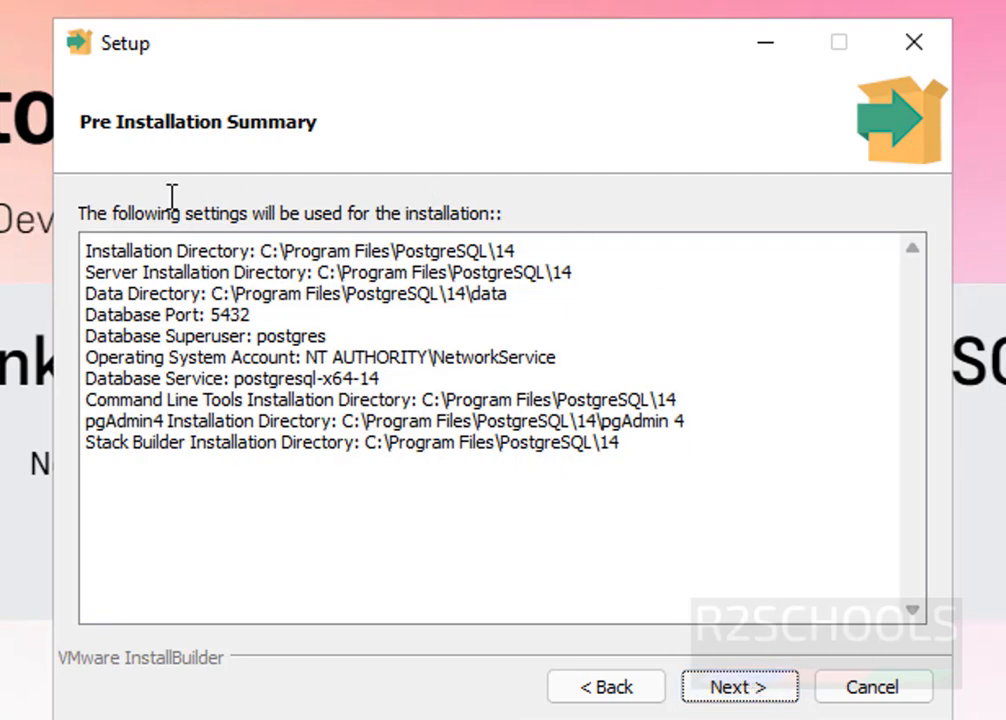
- Accept the Pre Installation Summary and Ready to Install pages to install PostgreSQL 14
click(716, 693)
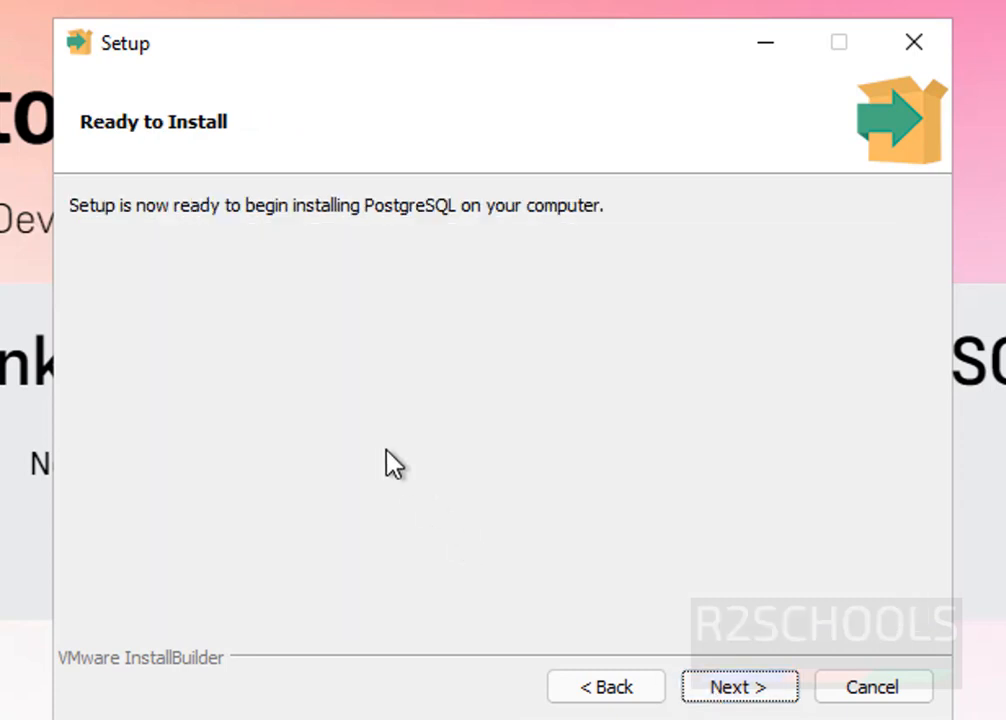
click(731, 687)
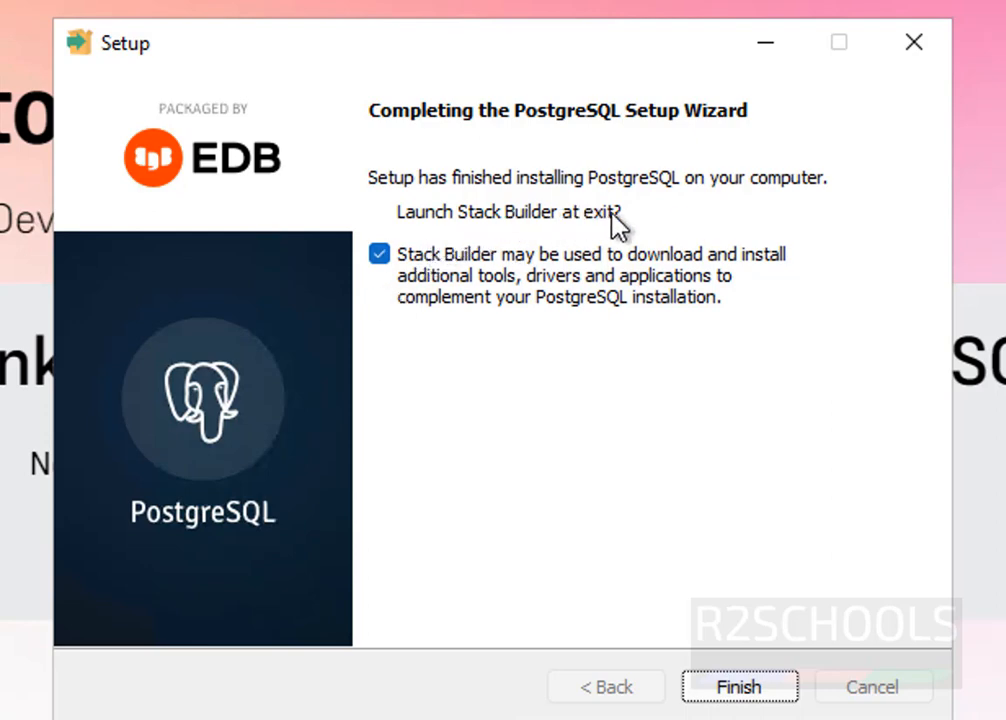
- Finish setup with Launch Stack Builder unchecked, then search Windows for 'psq'
click(386, 279)
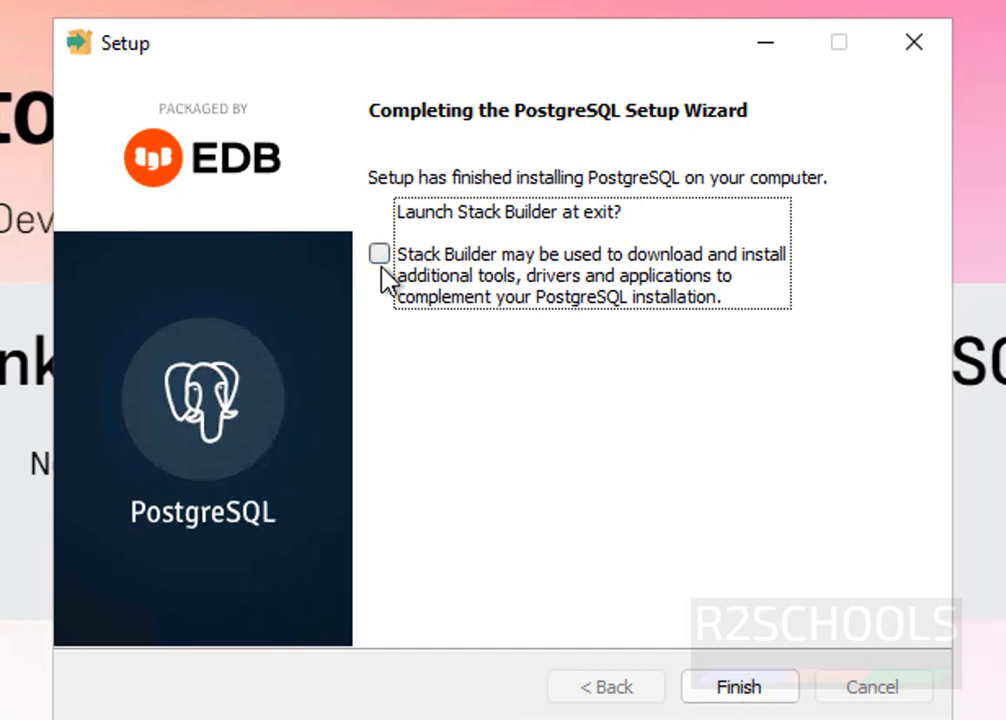
click(735, 686)
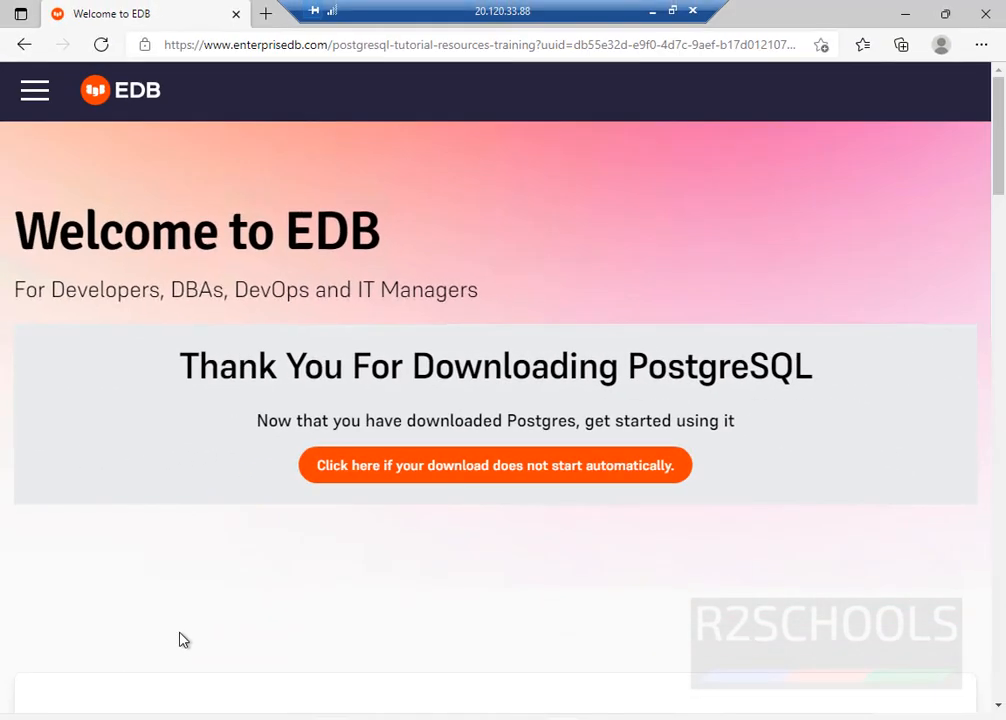
key(super)
text(p)
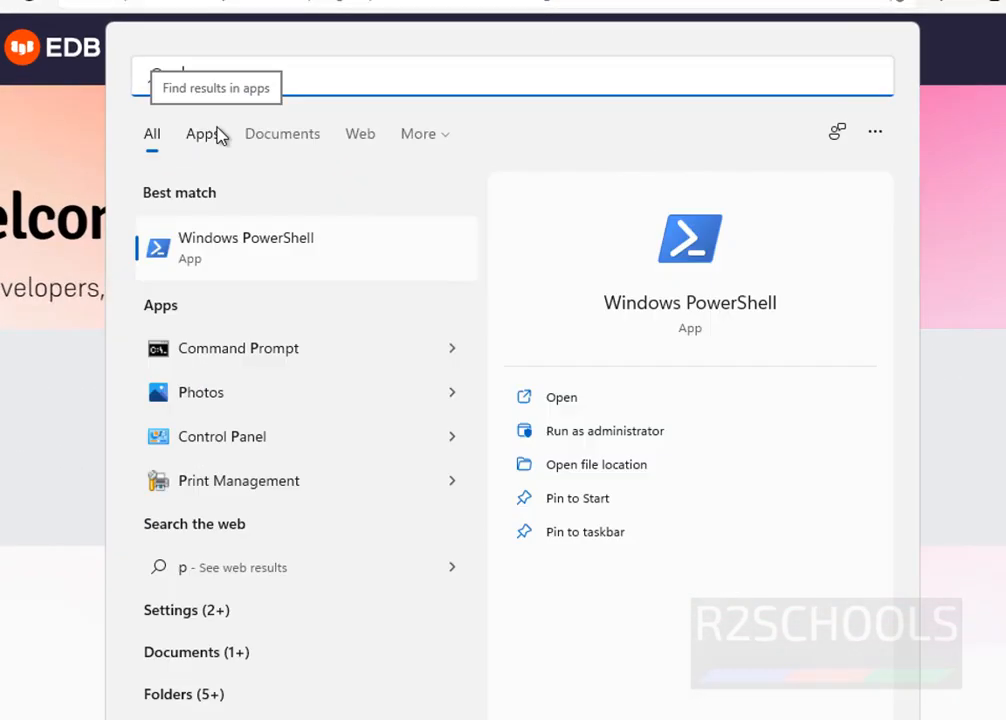
text(sq)
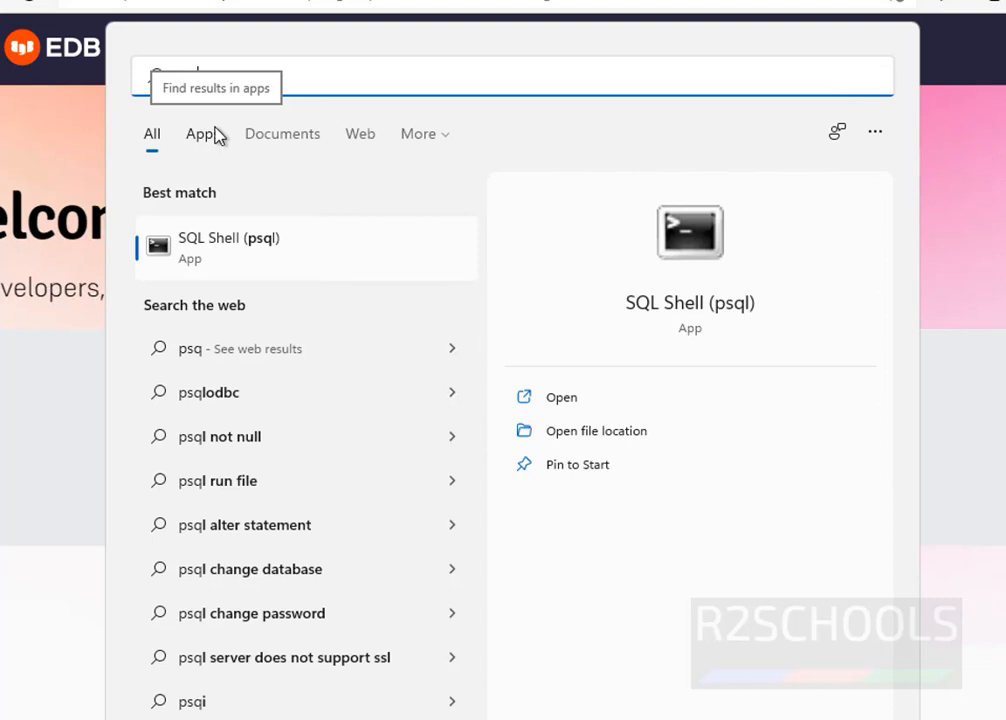
- Connect SQL Shell (psql) with default localhost, postgres database and port 5432, plus the superuser password
click(279, 259)
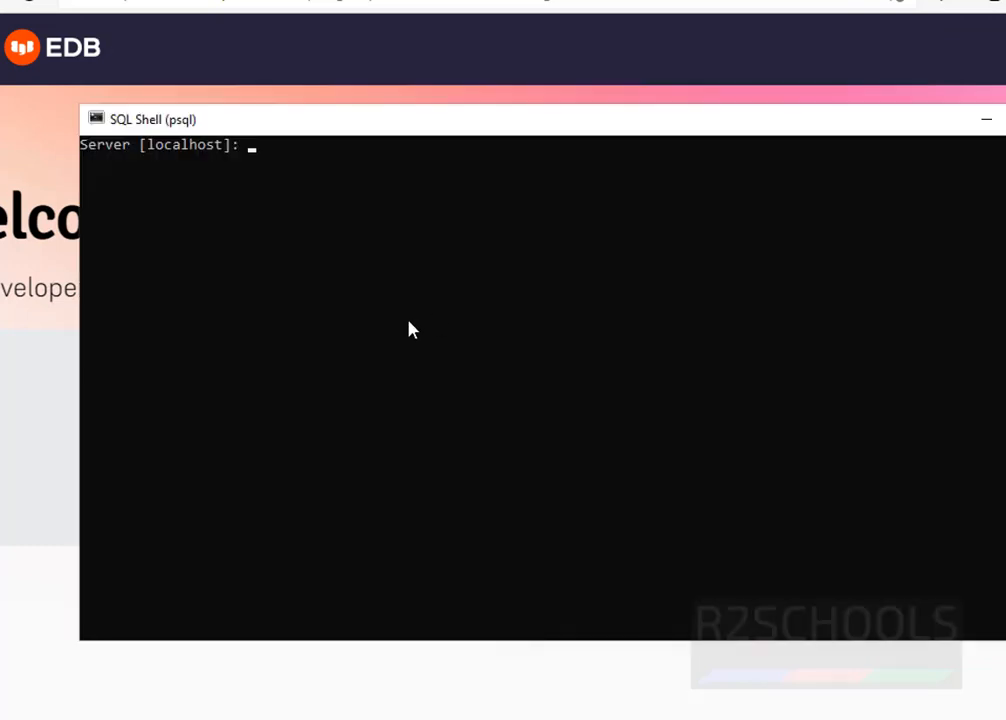
key(Return)
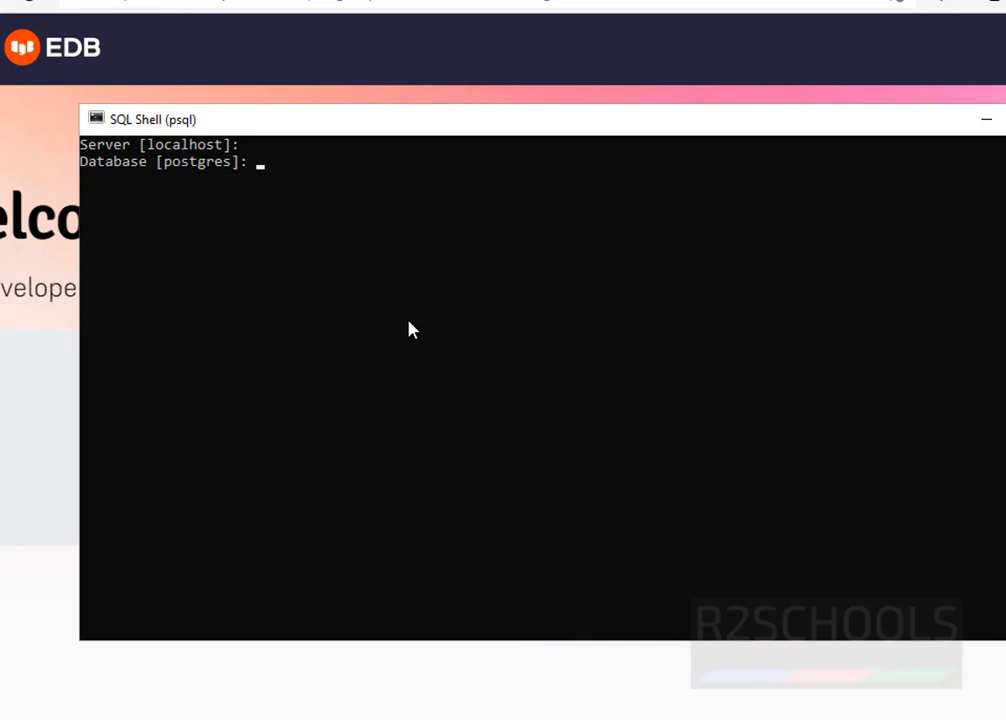
key(Return)
key(Return)
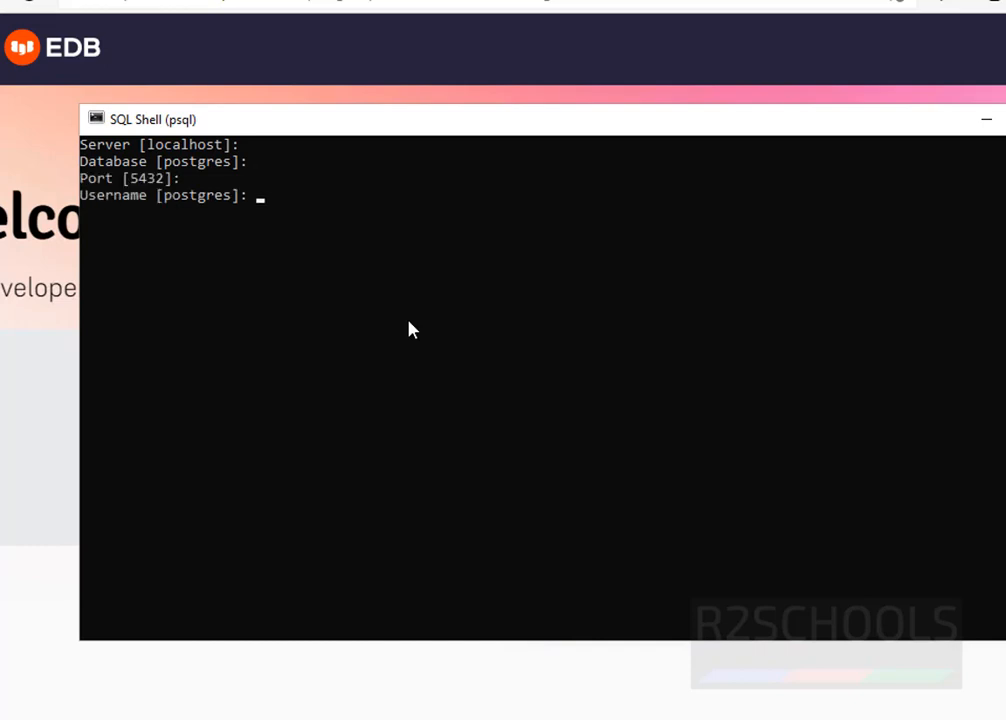
key(Return)
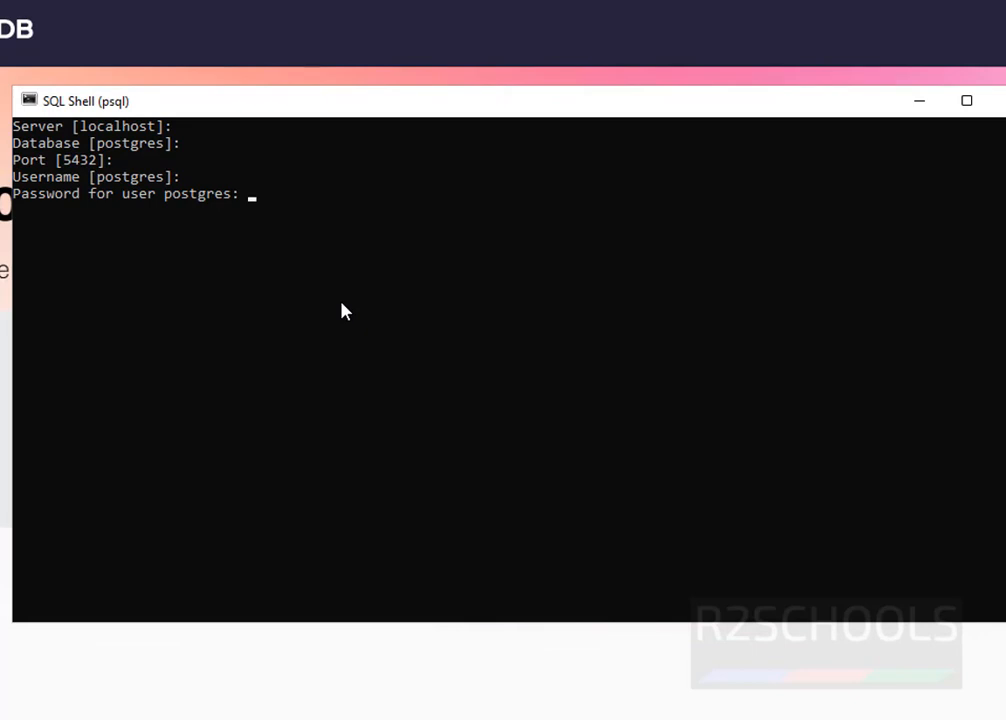
key(Return)
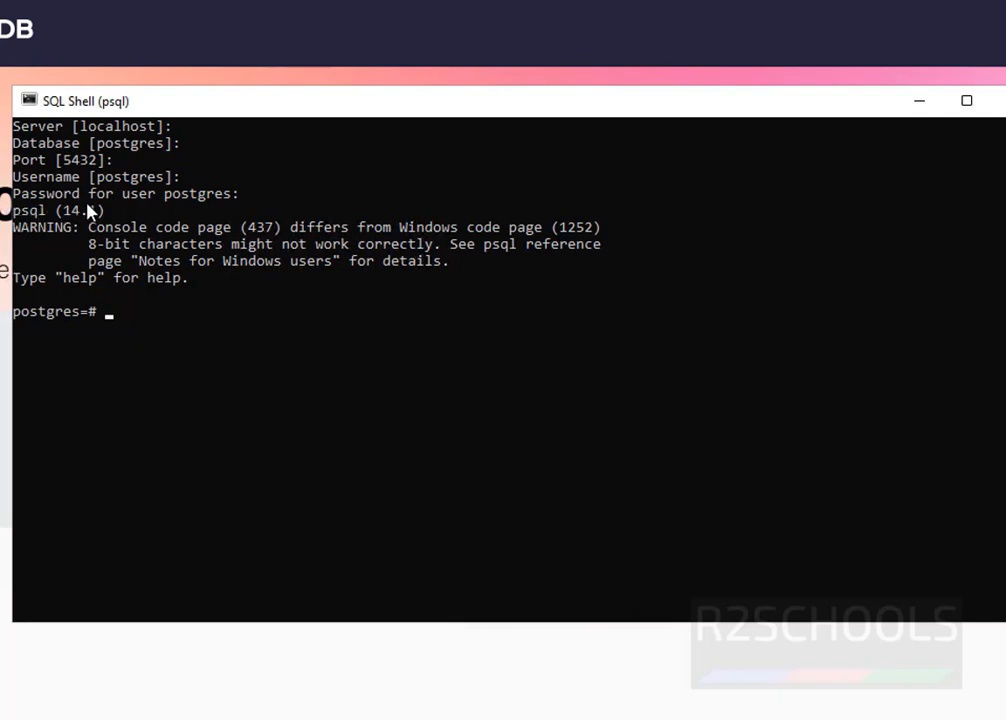
- Run select version(); to confirm PostgreSQL 14.1, 64-bit
drag(13, 210, 101, 210)
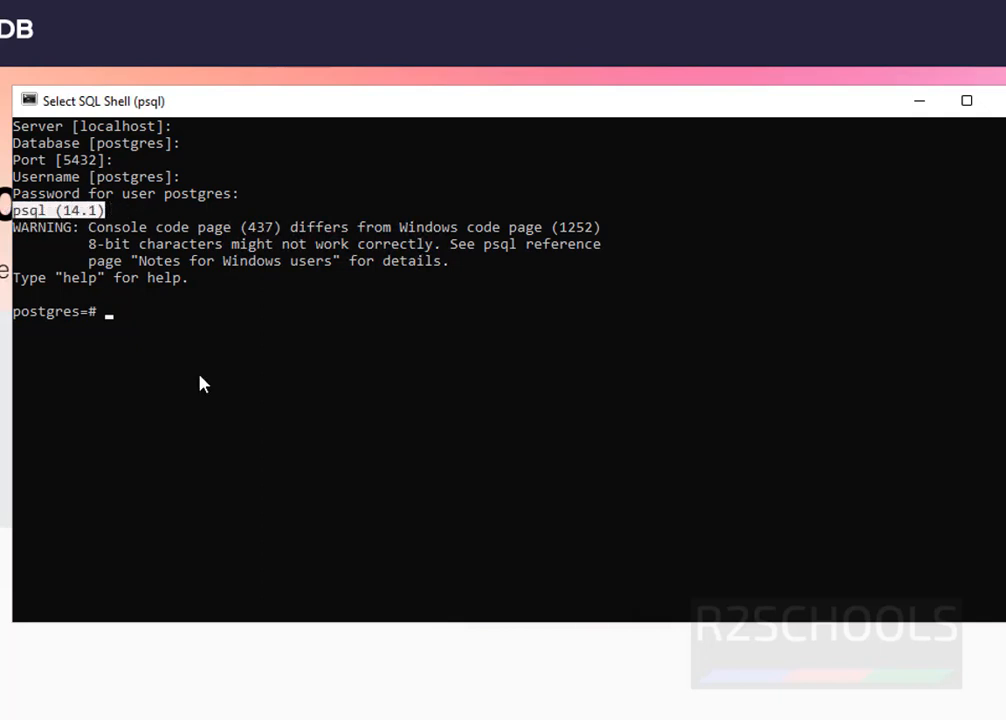
text(select )
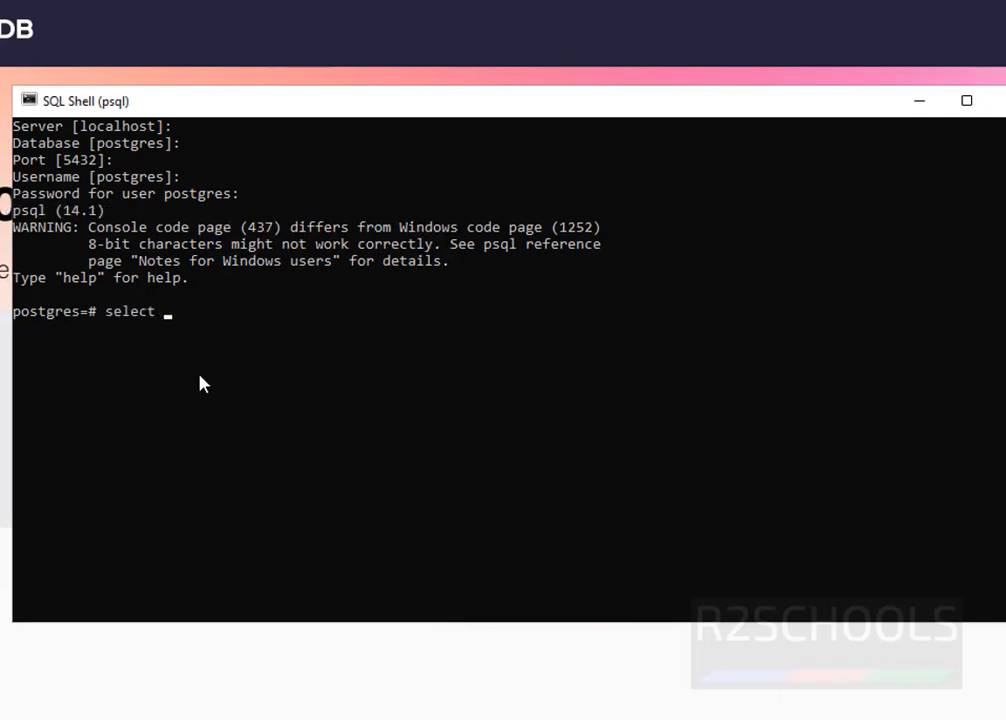
text(version();)
key(Return)
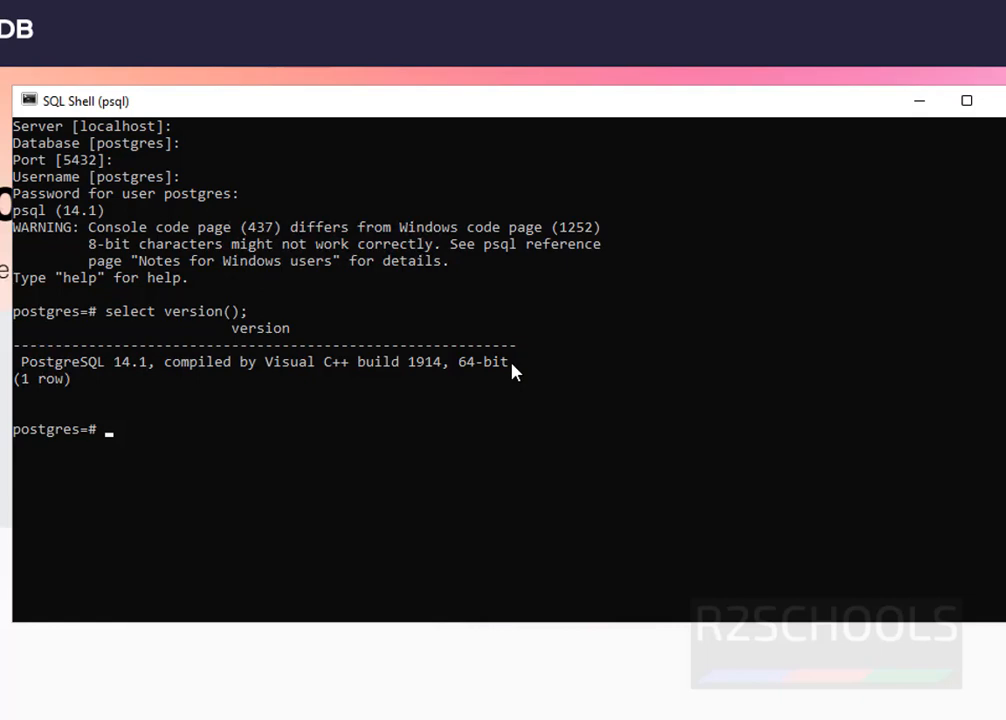
key(super)
- Launch pgAdmin 4 from the Start menu search
text(pa)
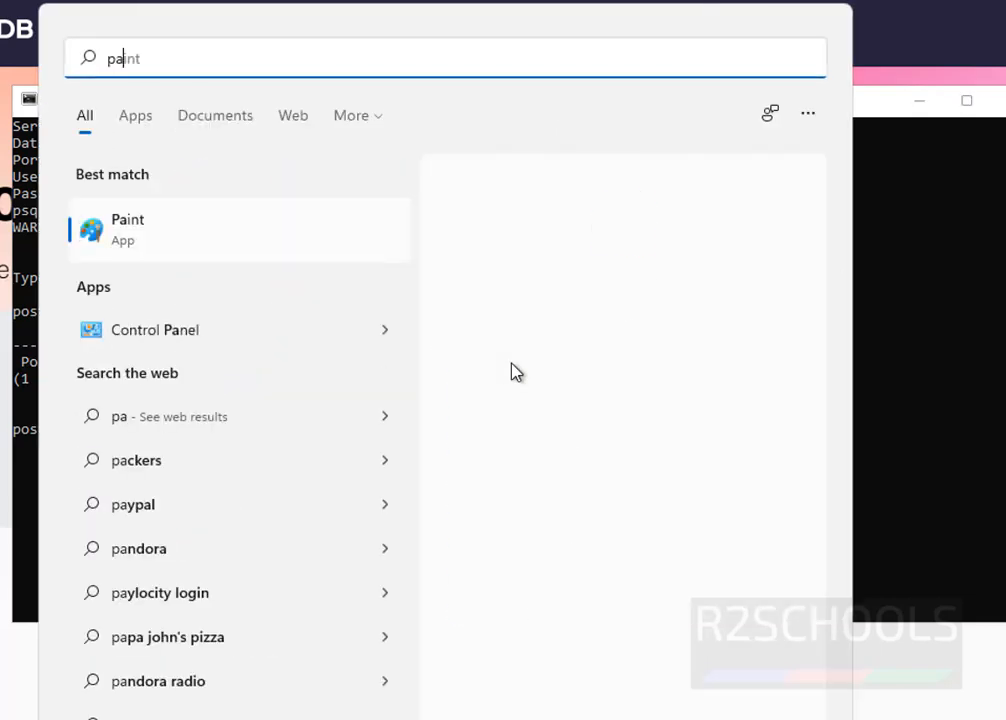
key(BackSpace)
text(gadmin)
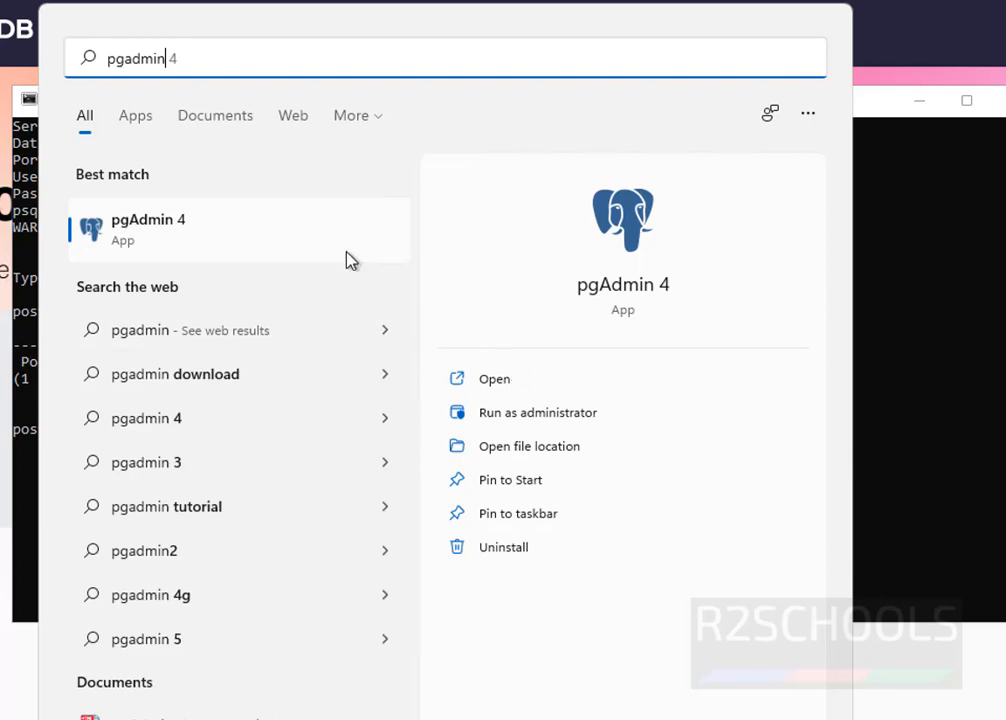
click(545, 416)
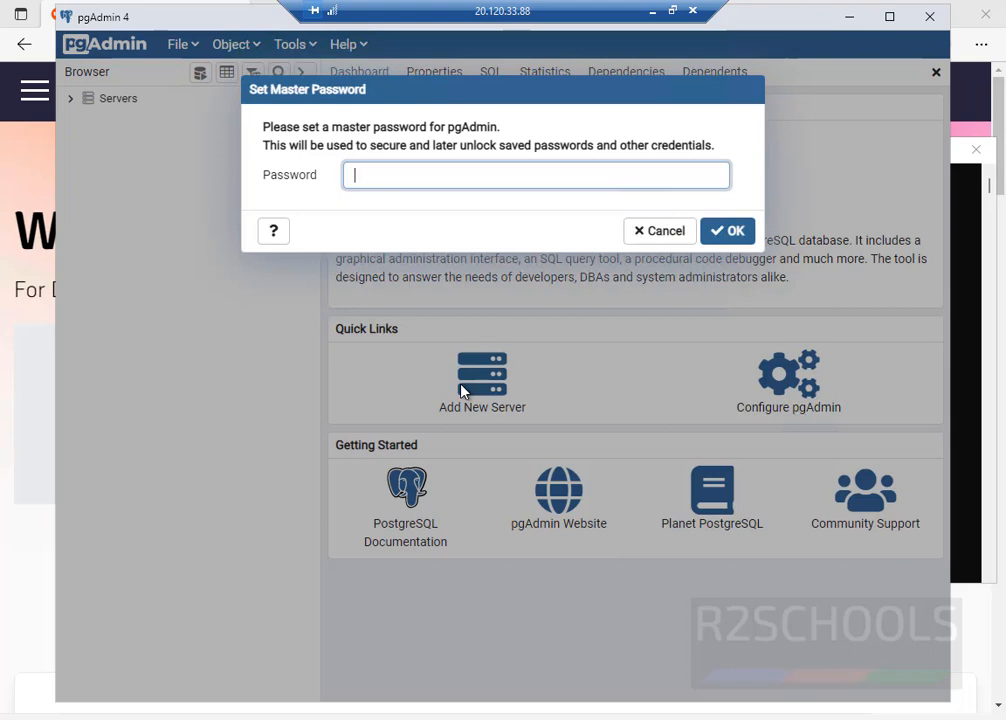
- Set a pgAdmin master password and connect to the PostgreSQL 14 server with the postgres password
text(admin@123)
key(Return)
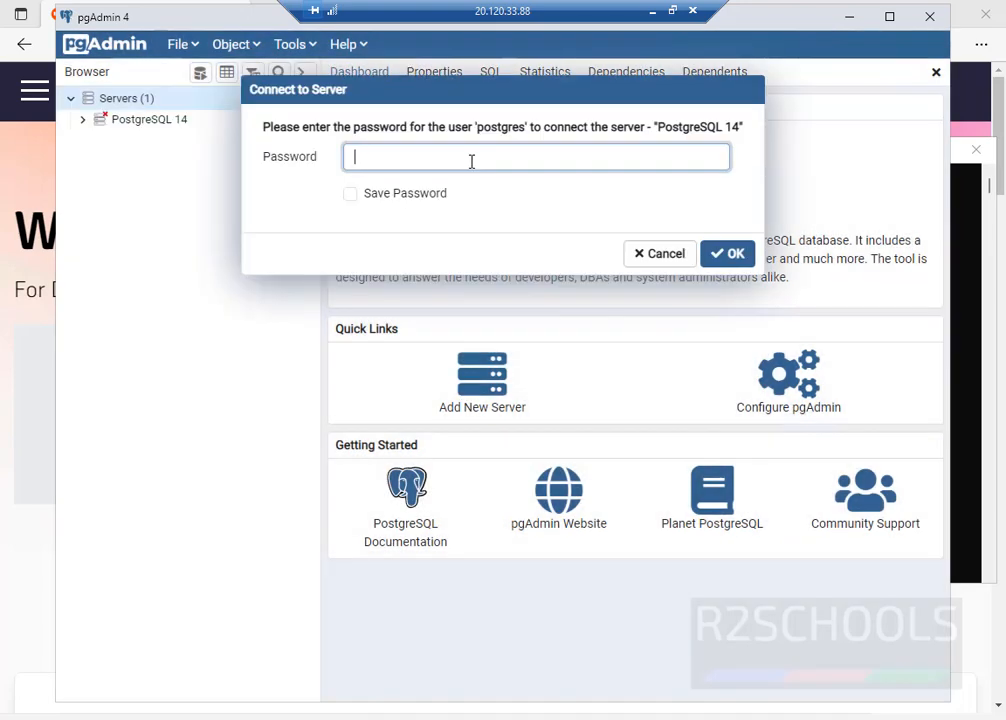
text(admin@123)
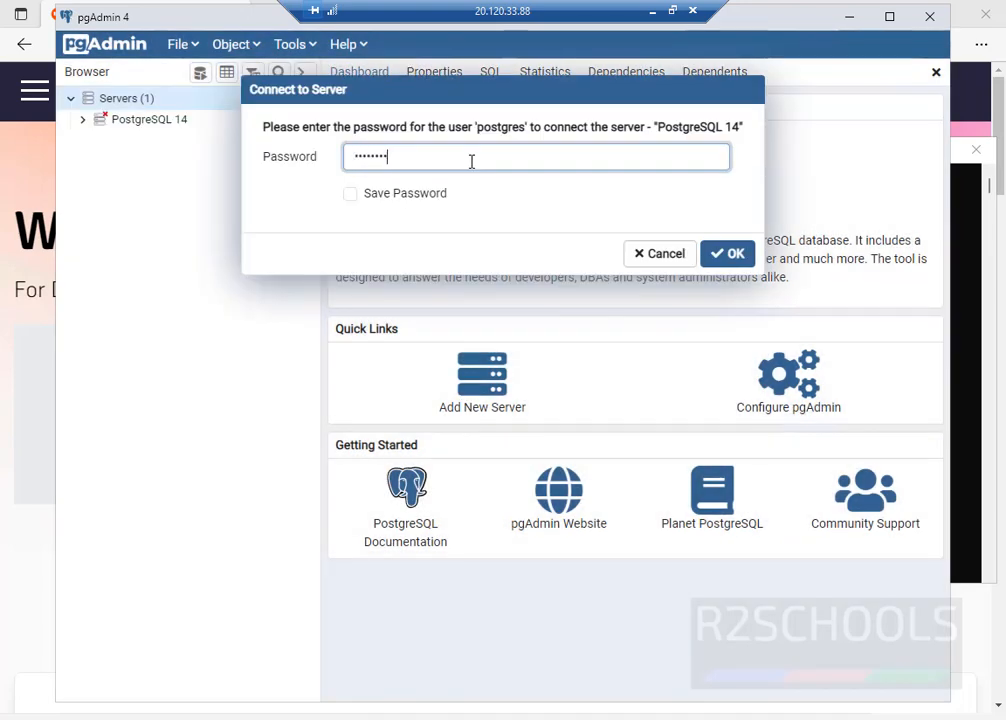
key(Return)
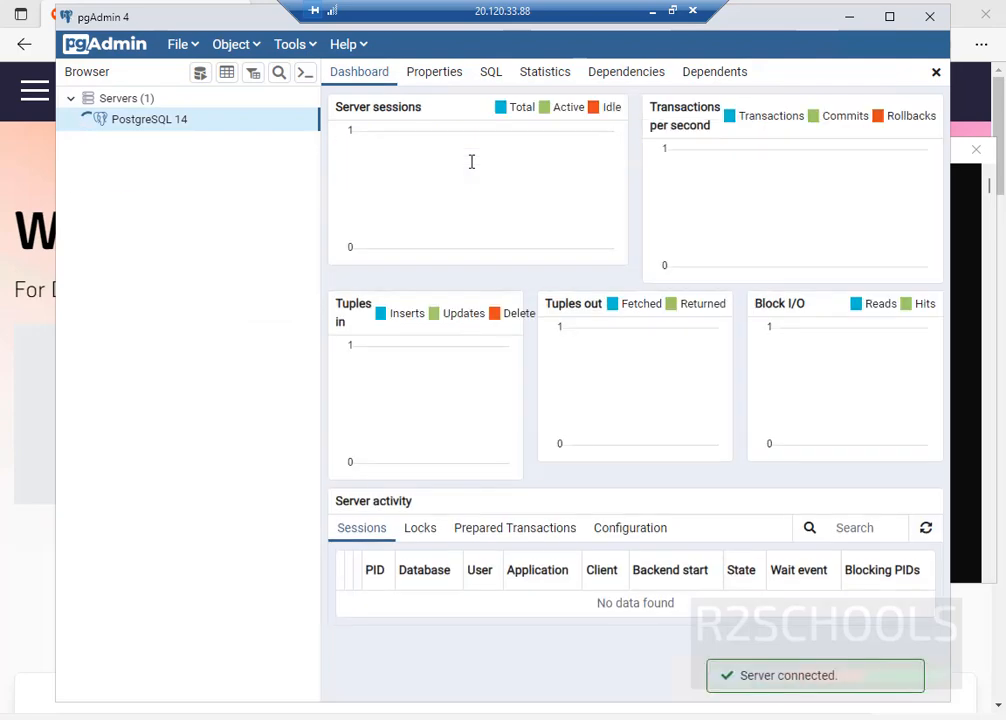
- Browse the server's Databases down to postgres, collapse it, and return to the SQL Shell
click(95, 141)
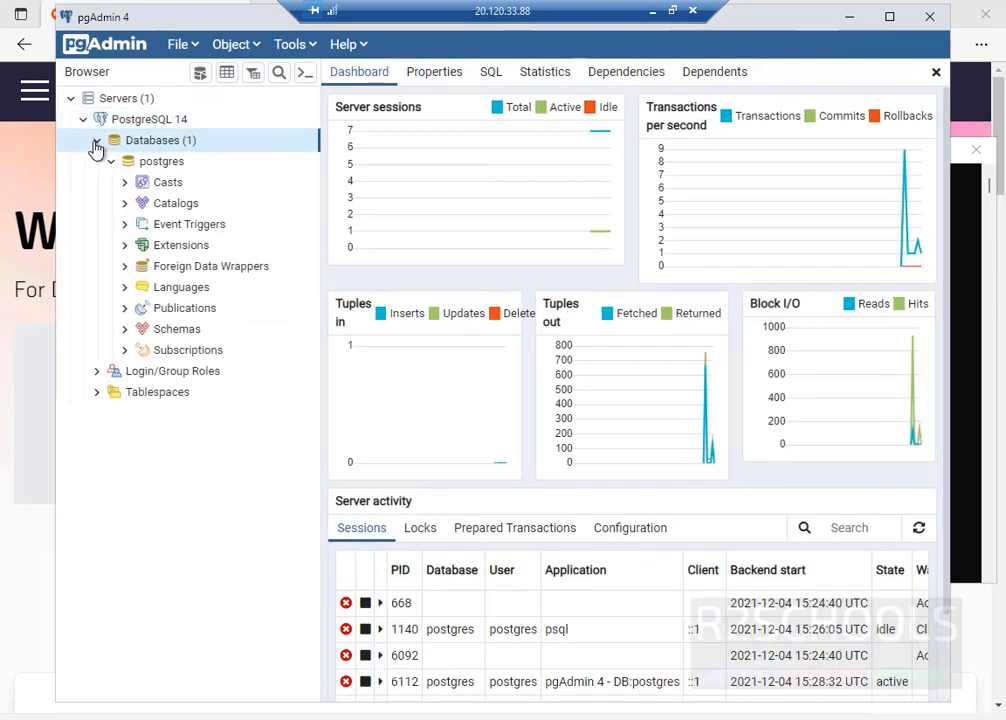
click(112, 163)
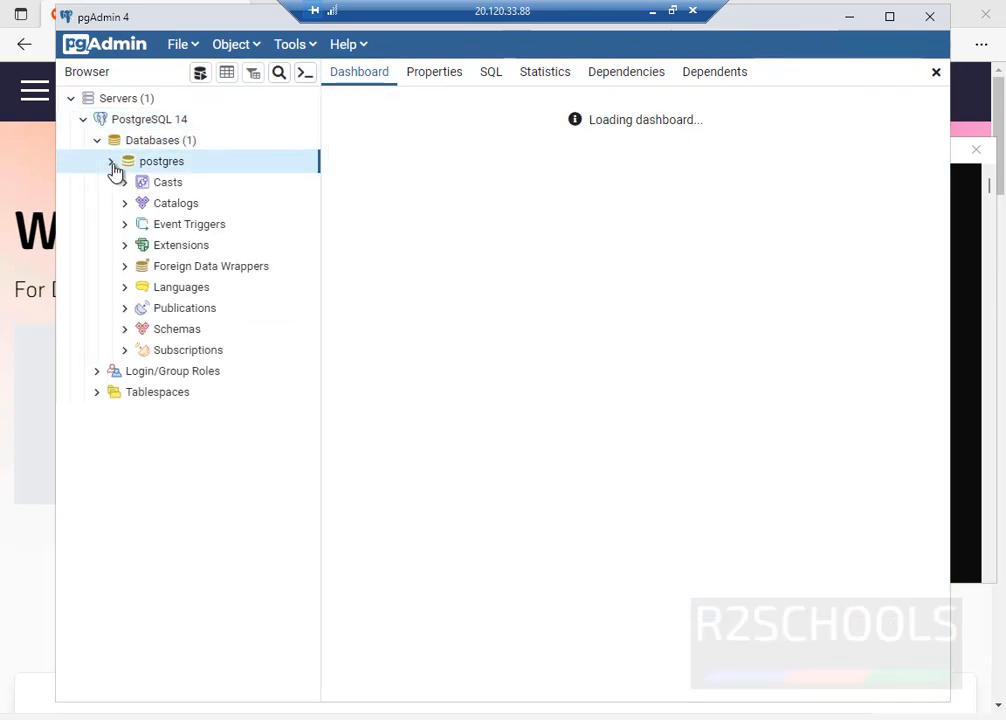
click(110, 161)
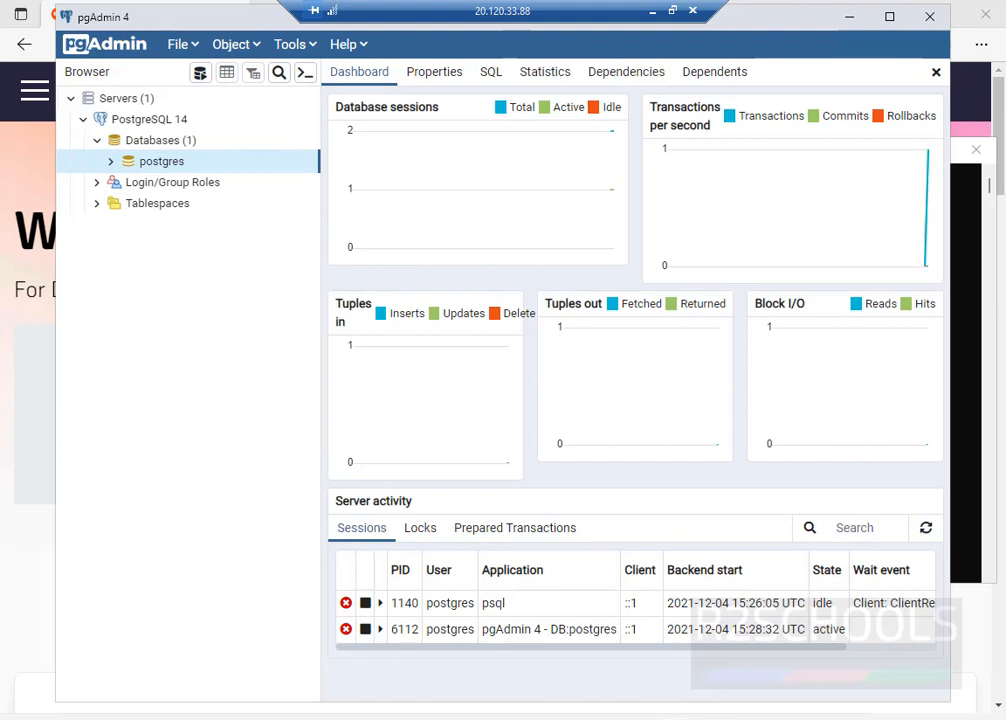
click(708, 718)
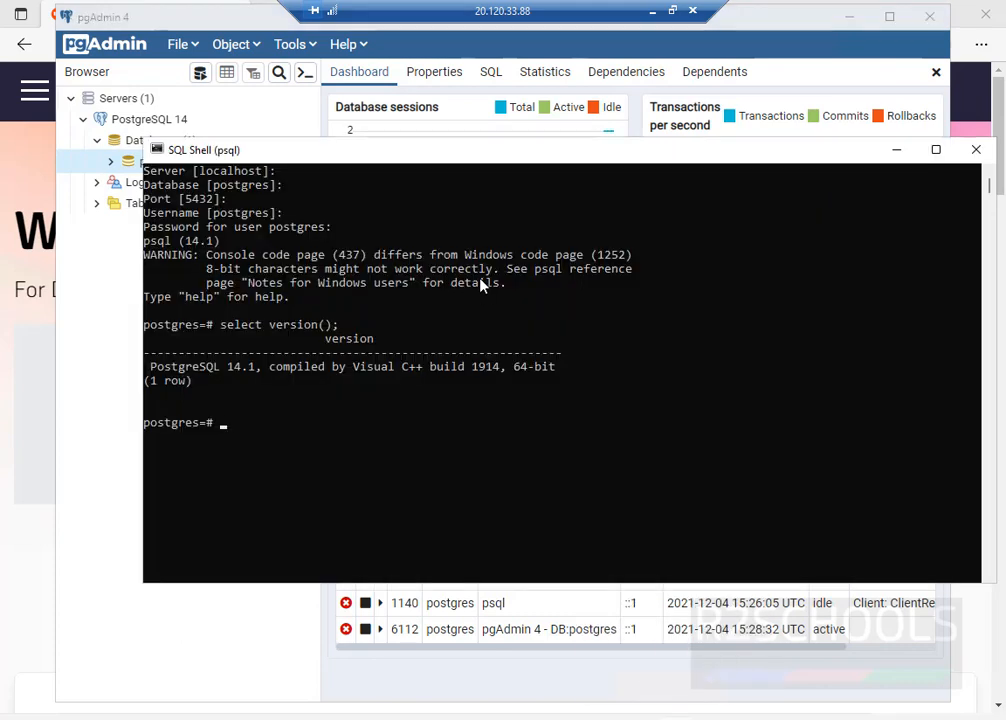
- Run \l to list postgres, template0 and template1, then bring pgAdmin 4 back to the front
text(\l)
key(Return)
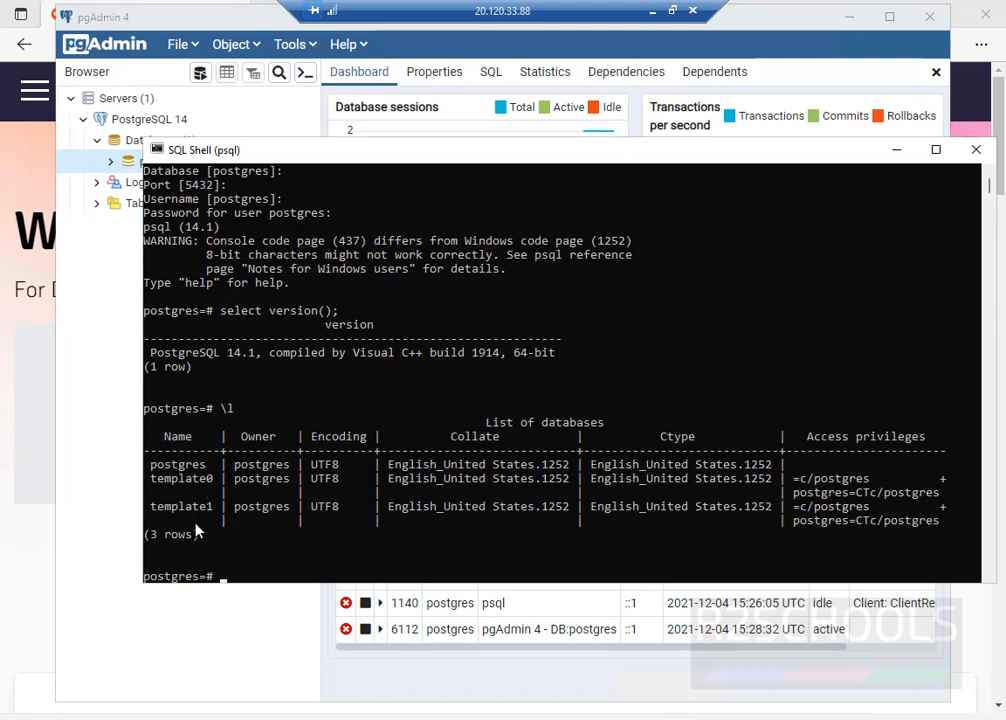
click(85, 464)
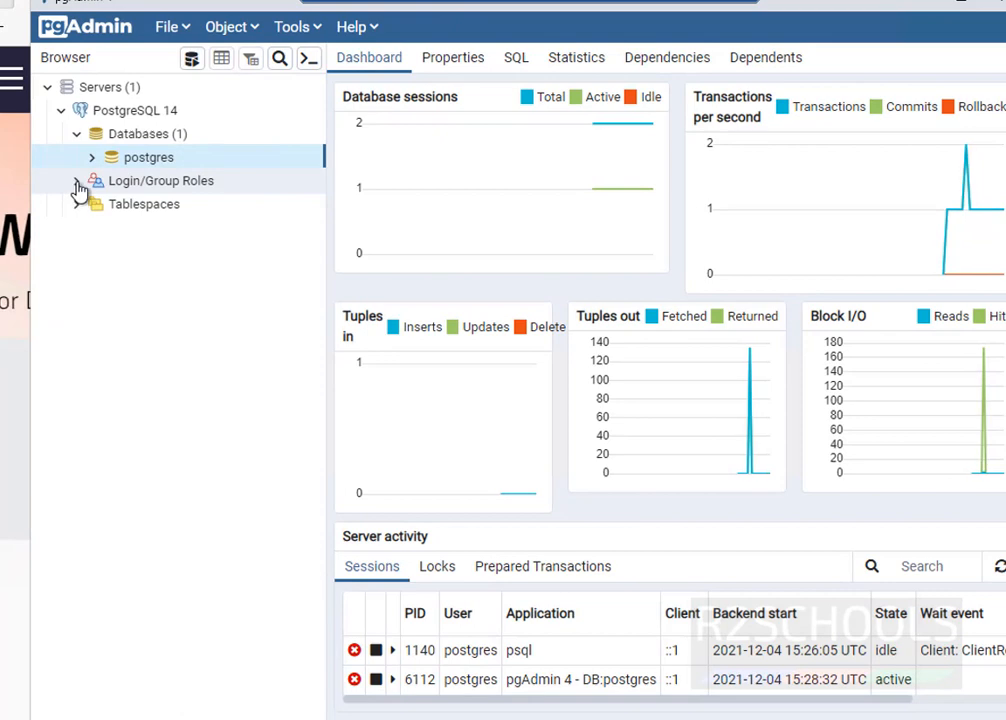
- Expand Login/Group Roles under PostgreSQL 14 to show its 12 roles
click(77, 184)
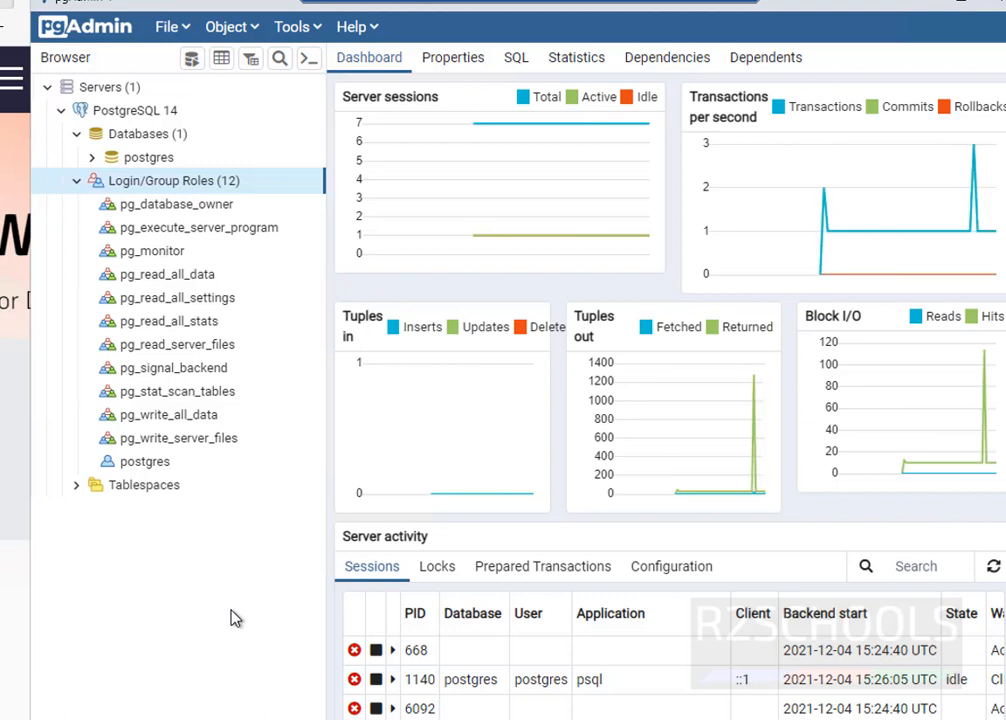
- Open services.msc and confirm postgresql-x64-14 is Running with Automatic startup
key(super+r)
text(service)
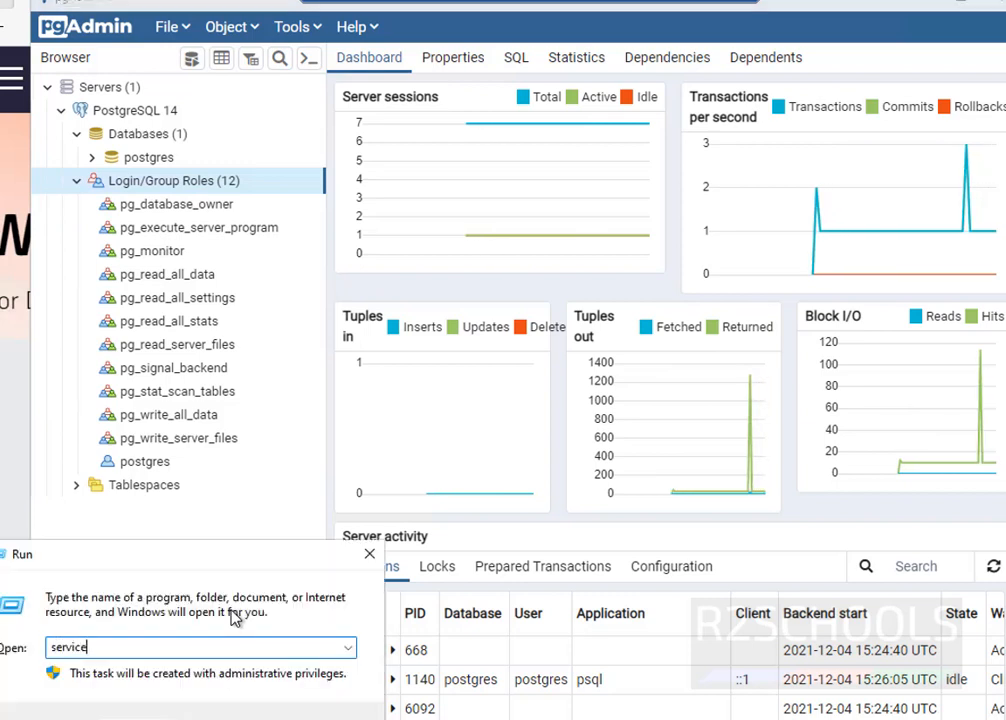
text(s)
text(.msc)
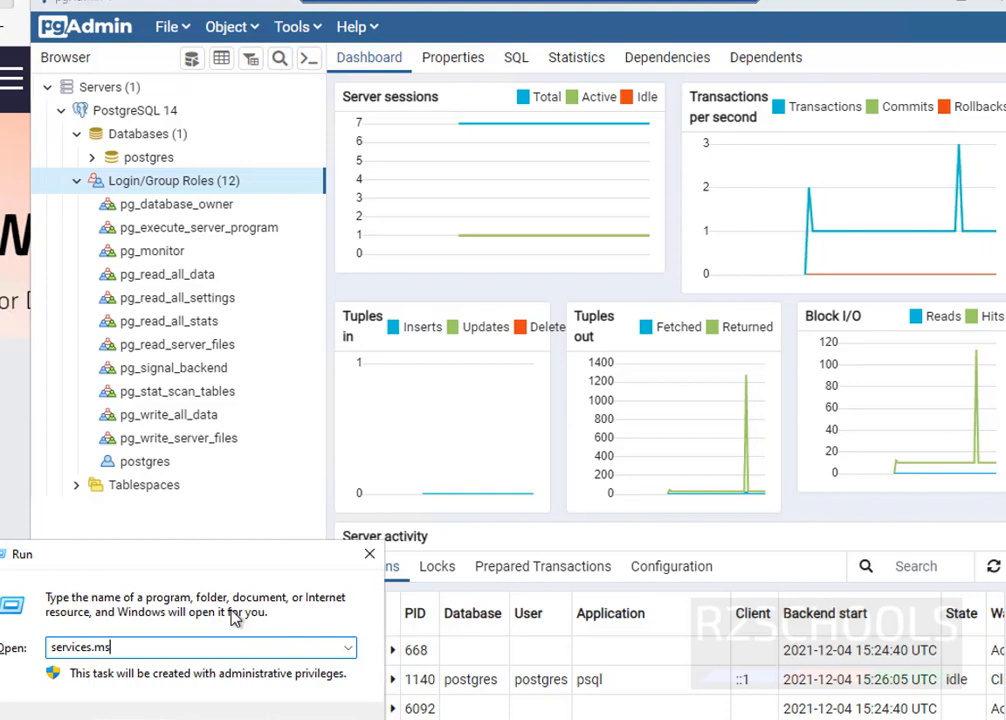
key(Return)
scroll(445, 498, down, 20)
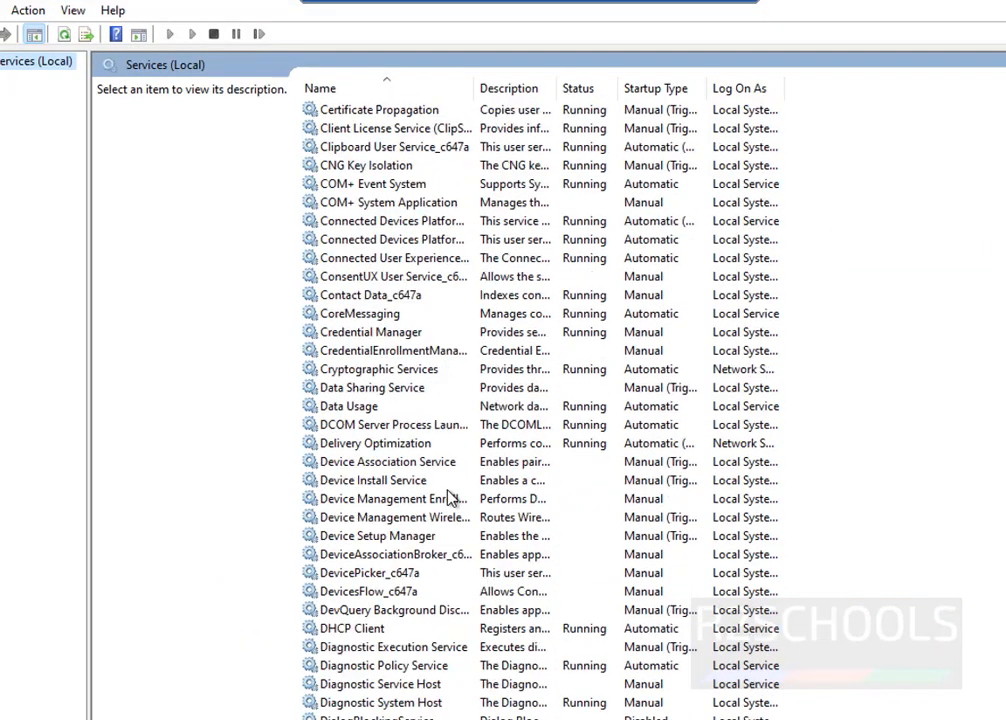
click(388, 649)
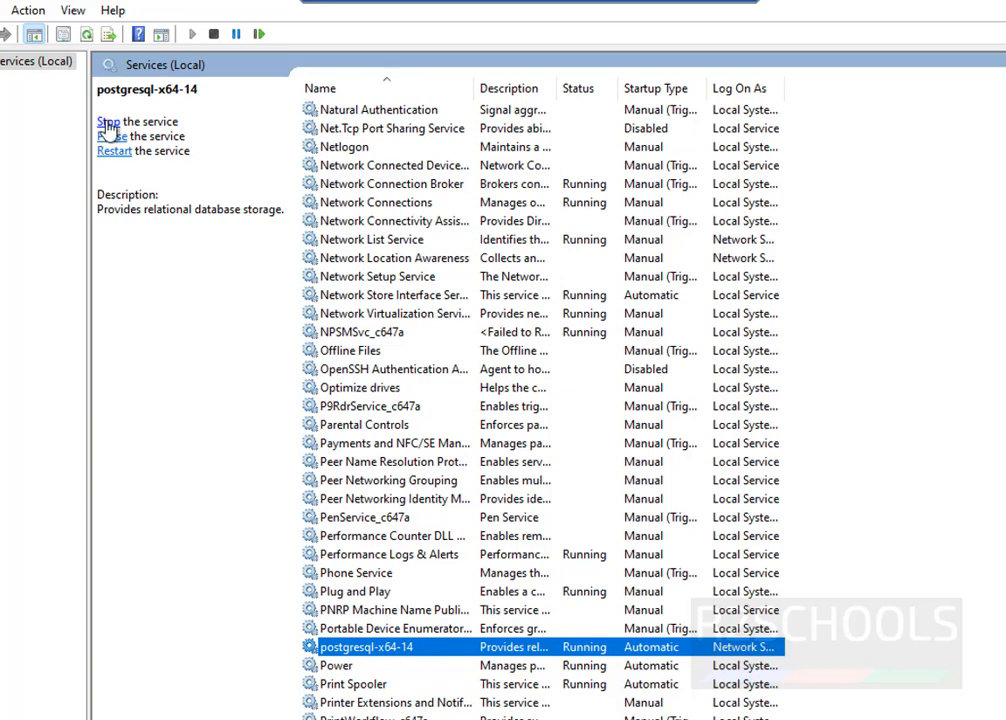
right_click(485, 650)
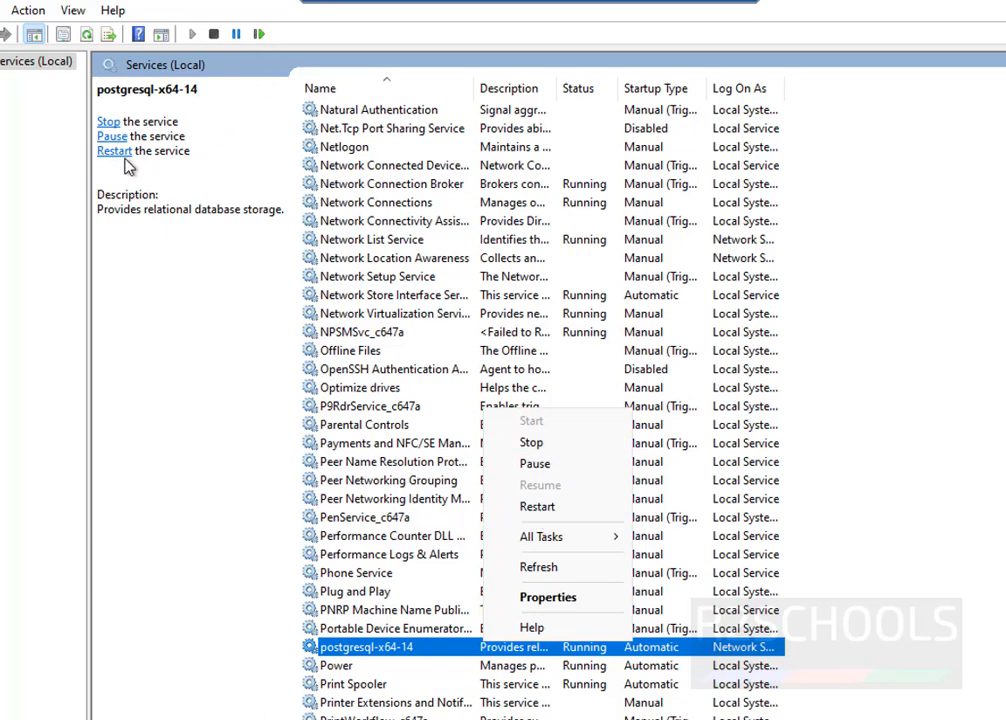
click(168, 471)
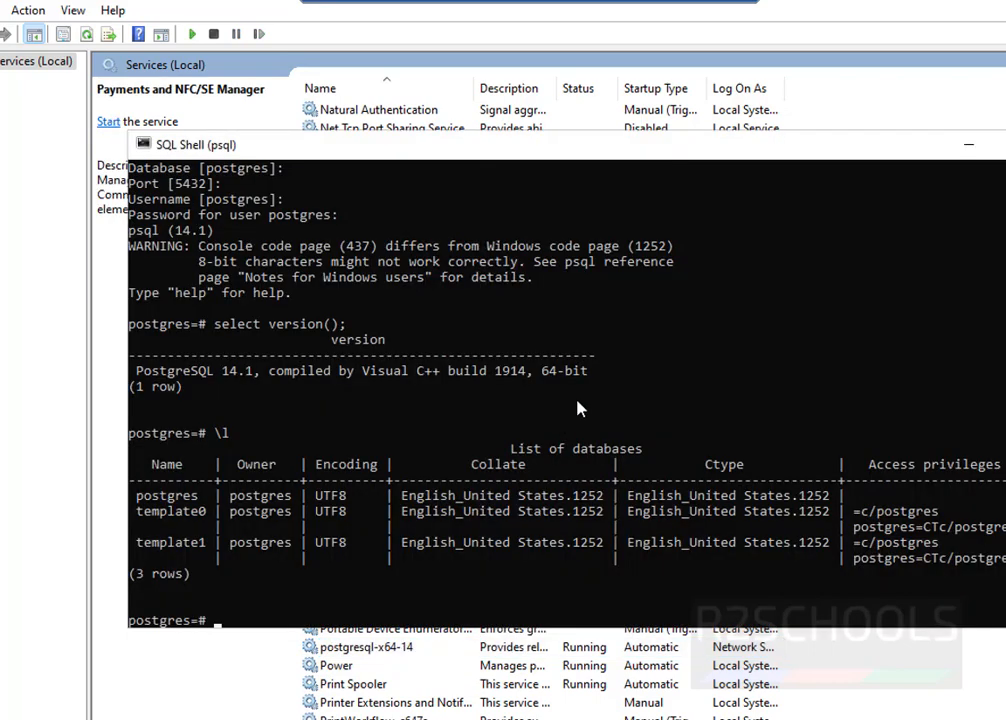
- Create the r2schools database with 'create database r2schools;'
key(ctrl+l)
key(BackSpace)
key(BackSpace)
text(crea)
key(BackSpace)
text(eate database r2)
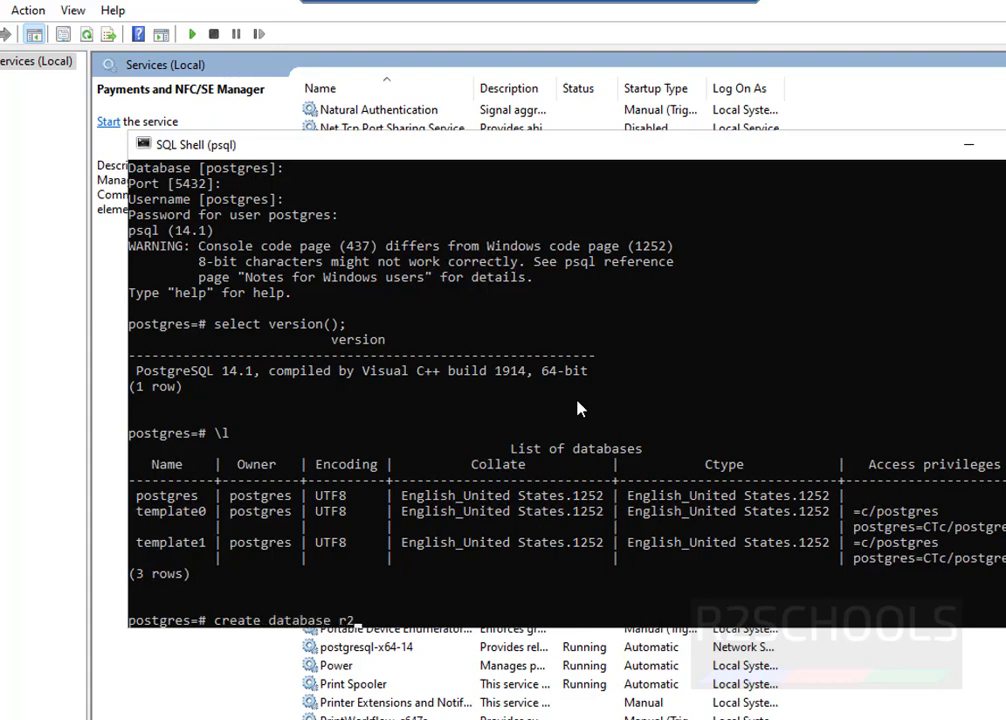
text(schools;)
key(Return)
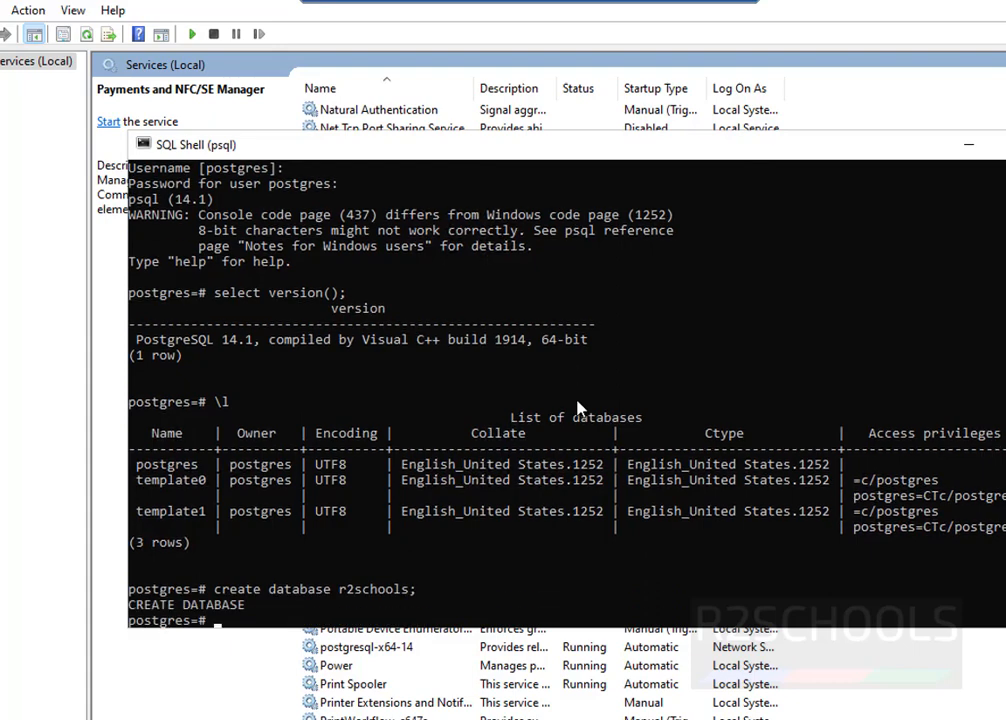
- List the databases with \l to confirm r2schools, then list roles with \du
text(\l)
key(Return)
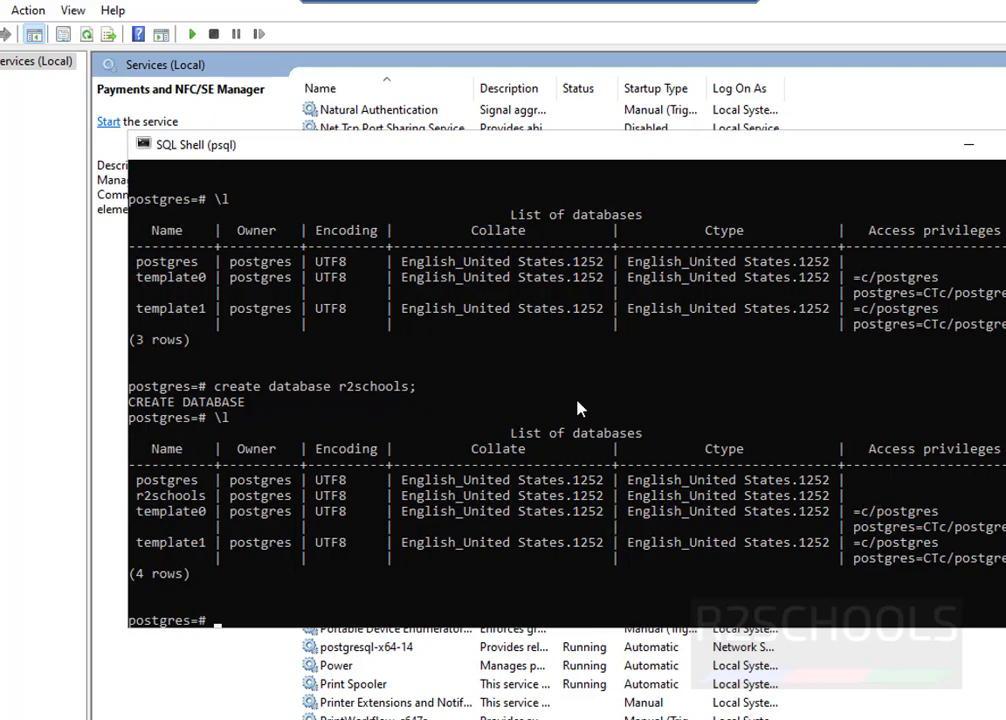
text(\u)
key(BackSpace)
text(du)
key(Return)
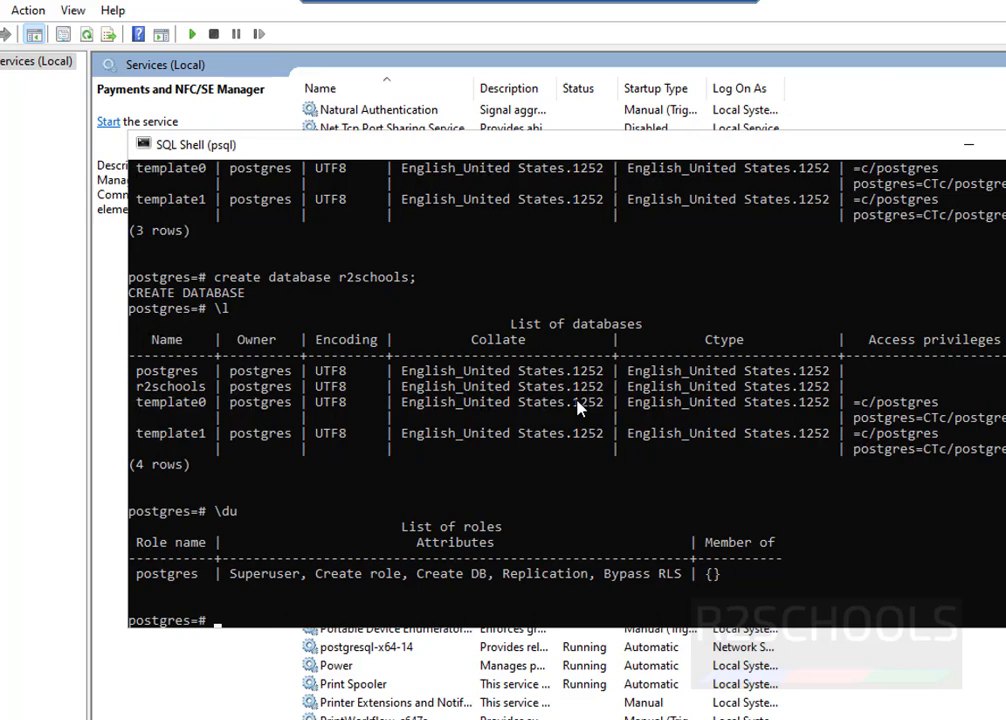
- Connect to r2schools with \connect and run \dt, which reports no tables
text(\connect r2schools)
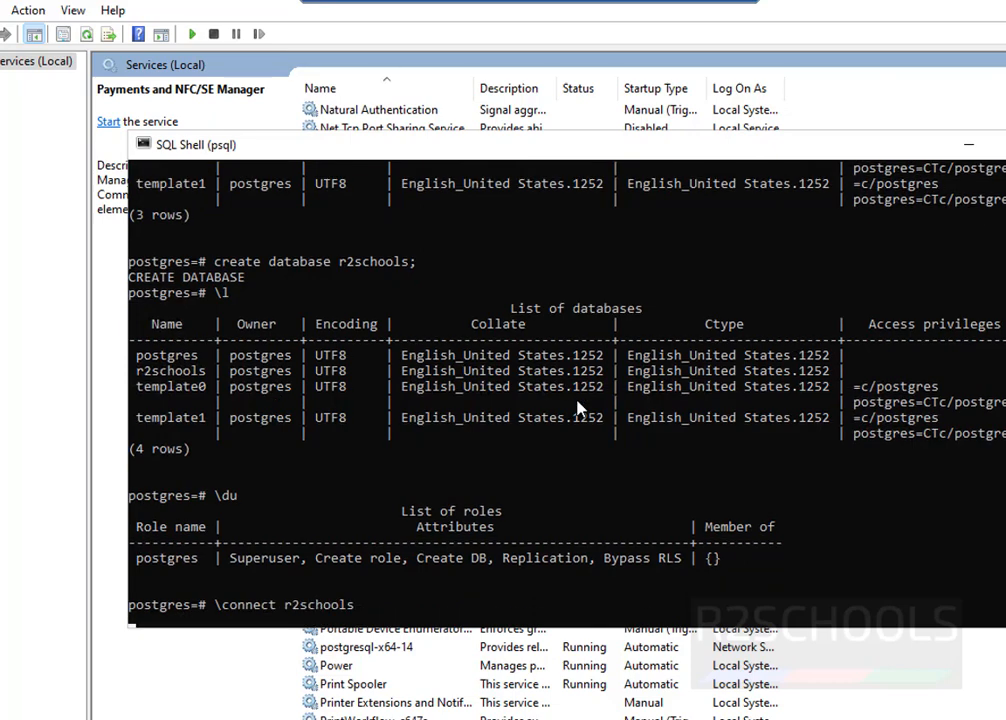
key(Return)
text(\)
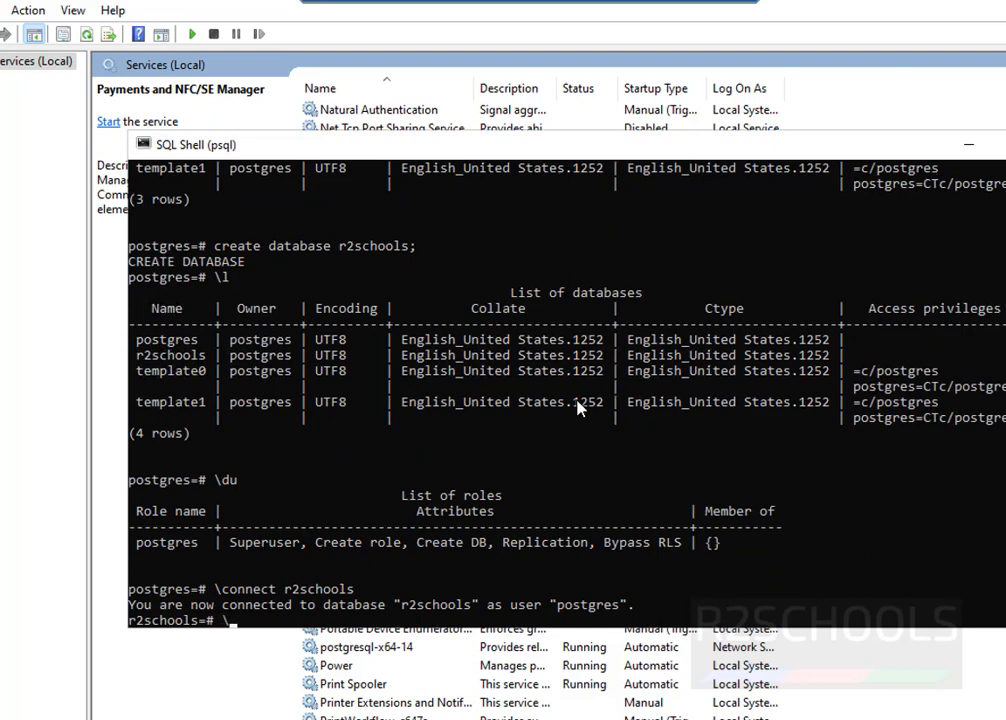
text(dt)
key(Return)
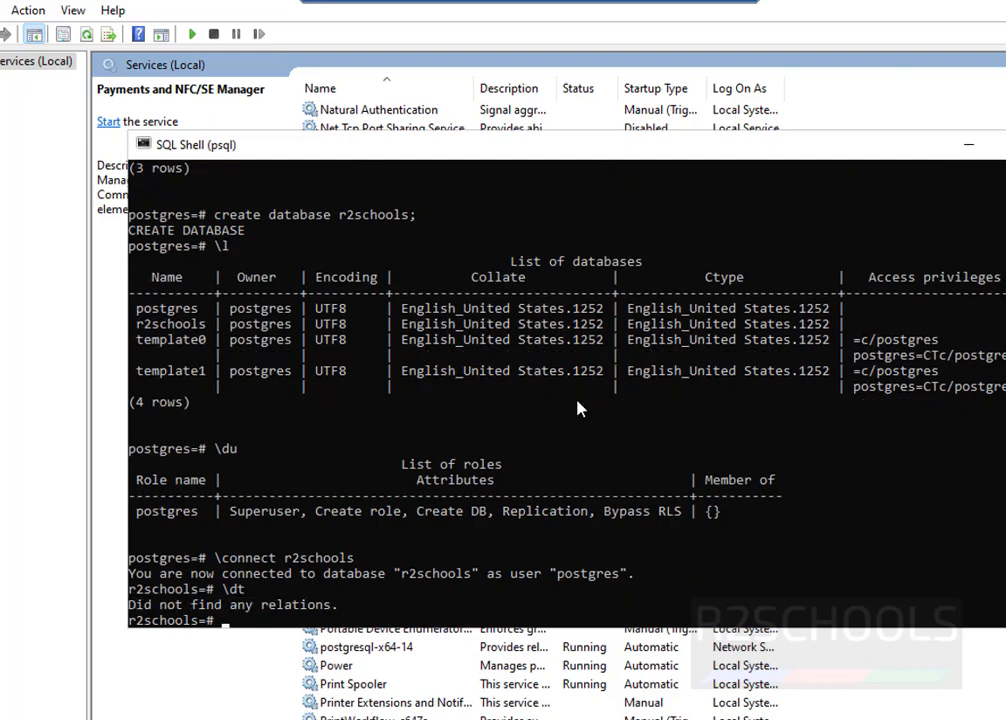